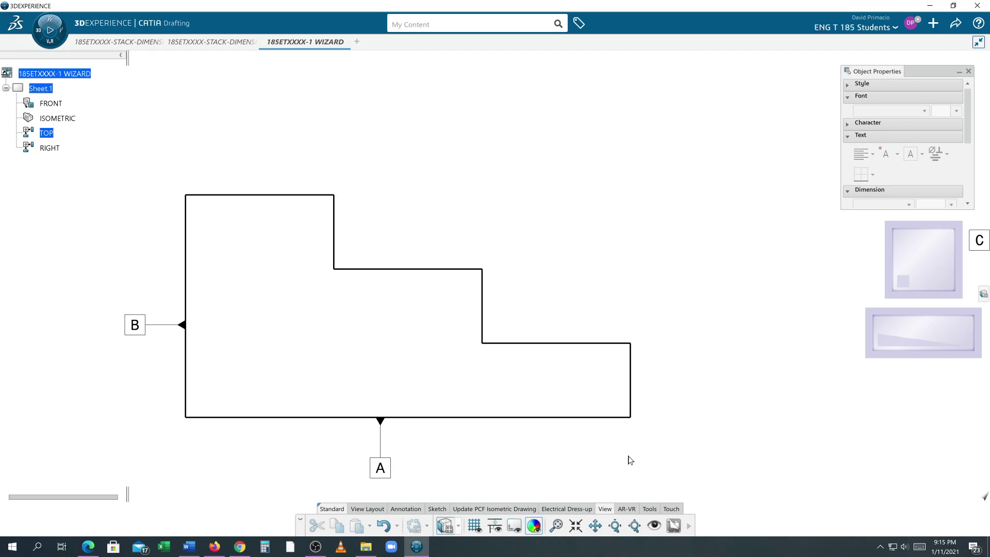
- Add chained dimensions from the front view's bottom edge up through its three horizontal step edges, placed to the right of the profile
middle_click_drag(630, 456, 609, 446)
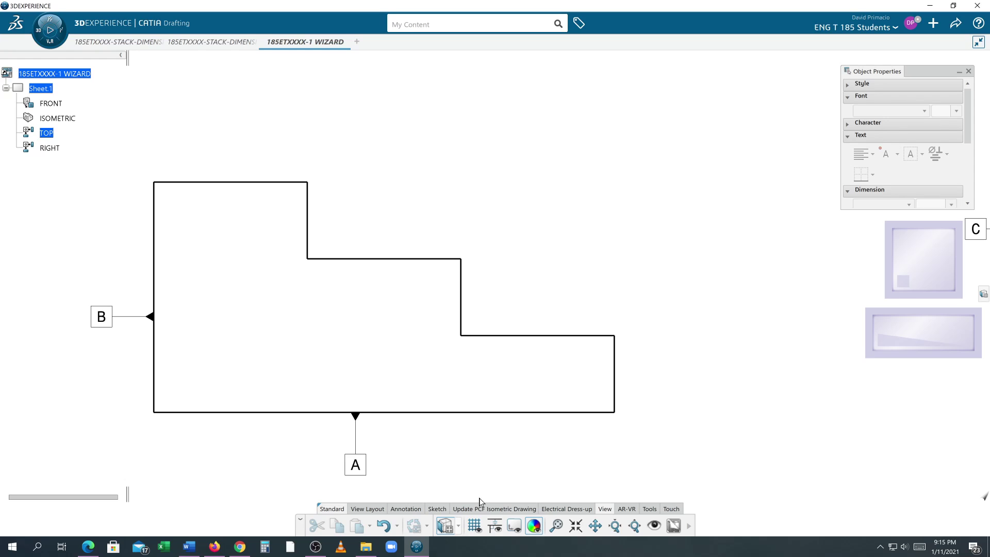
left_click(407, 511)
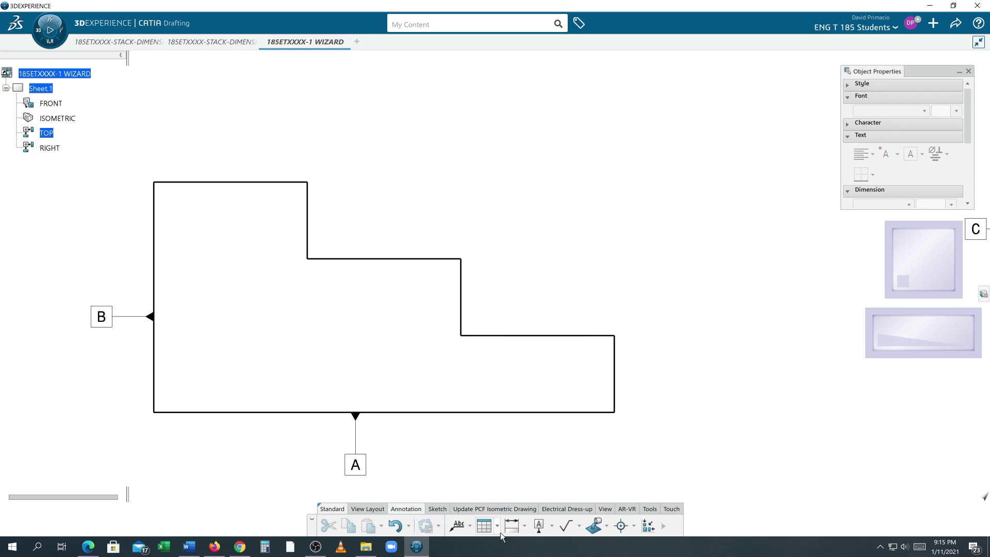
left_click(524, 529)
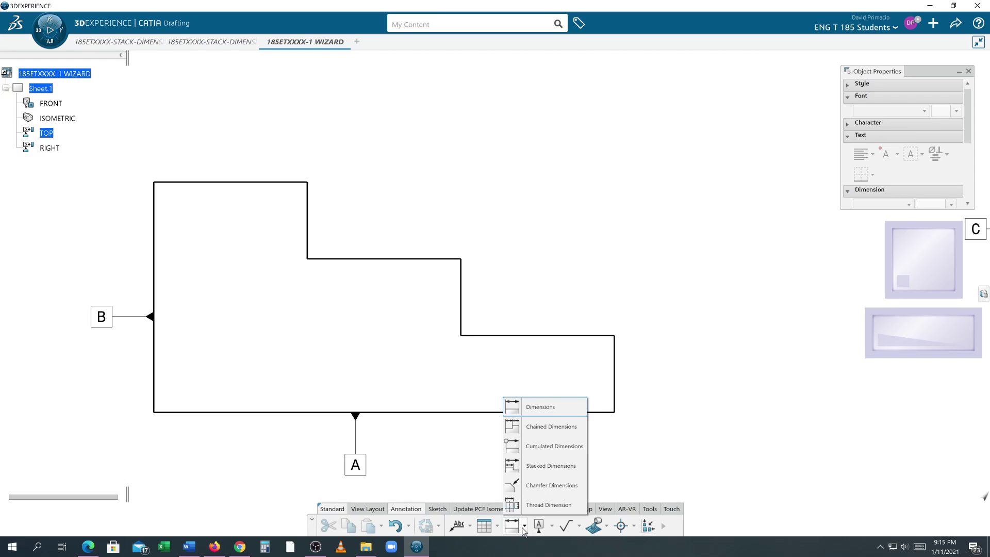
left_click(567, 432)
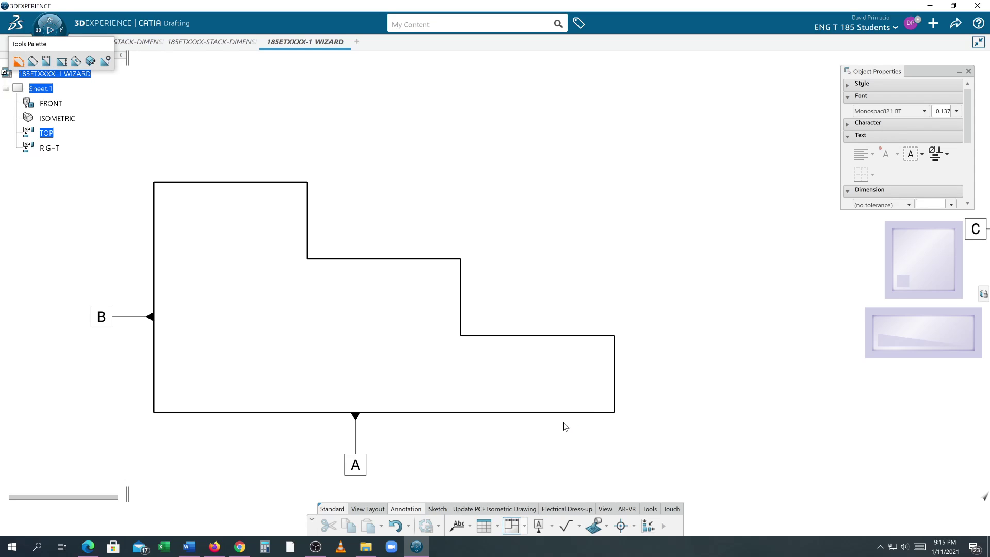
left_click(562, 413)
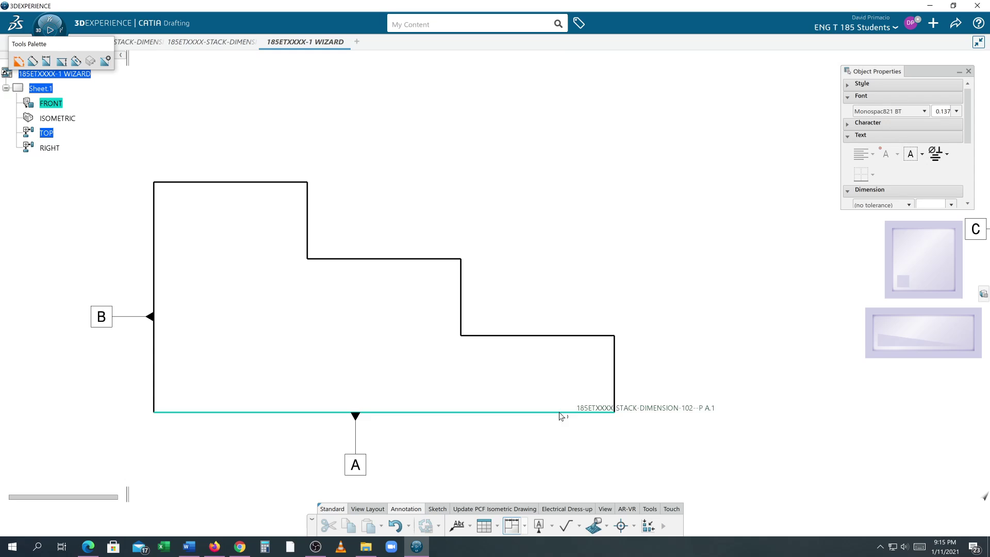
left_click(554, 336)
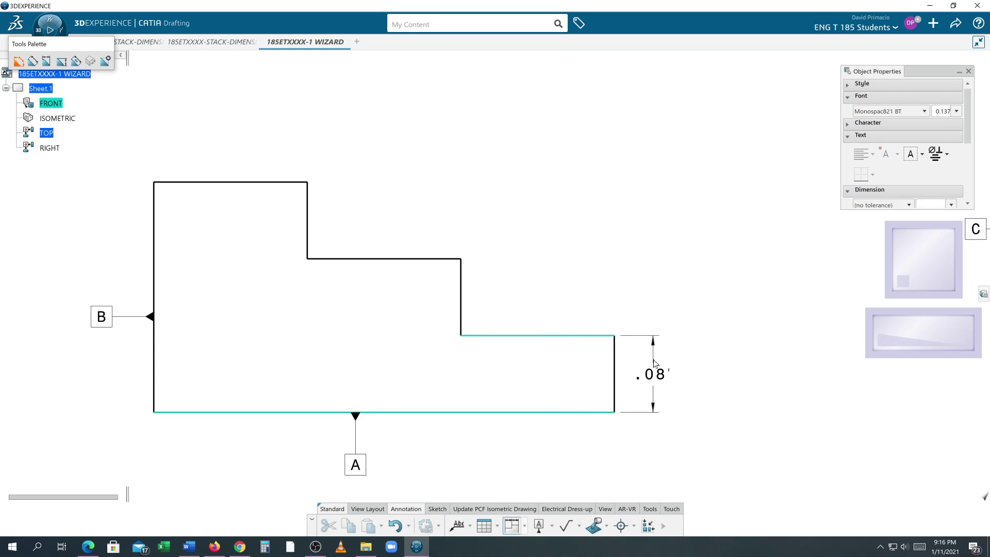
left_click(419, 260)
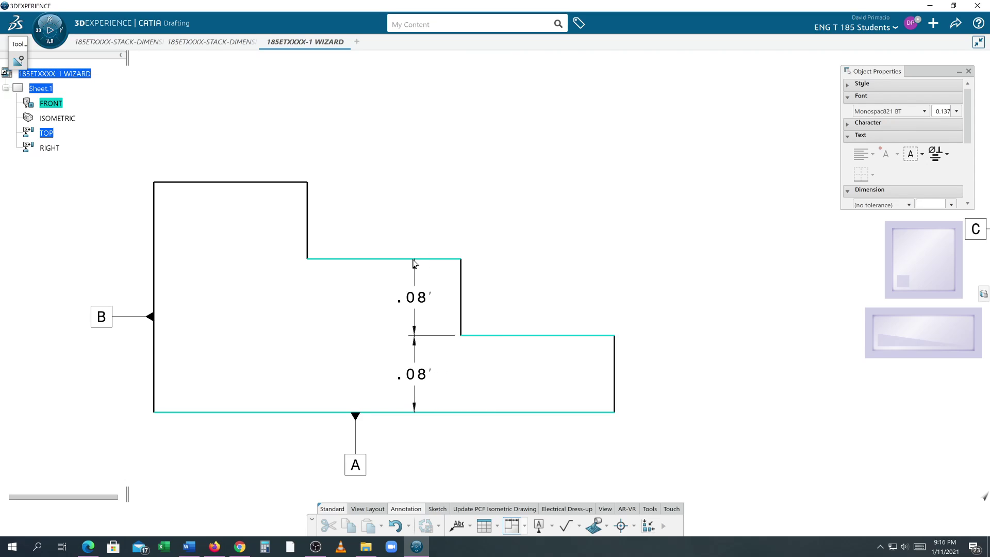
left_click(281, 183)
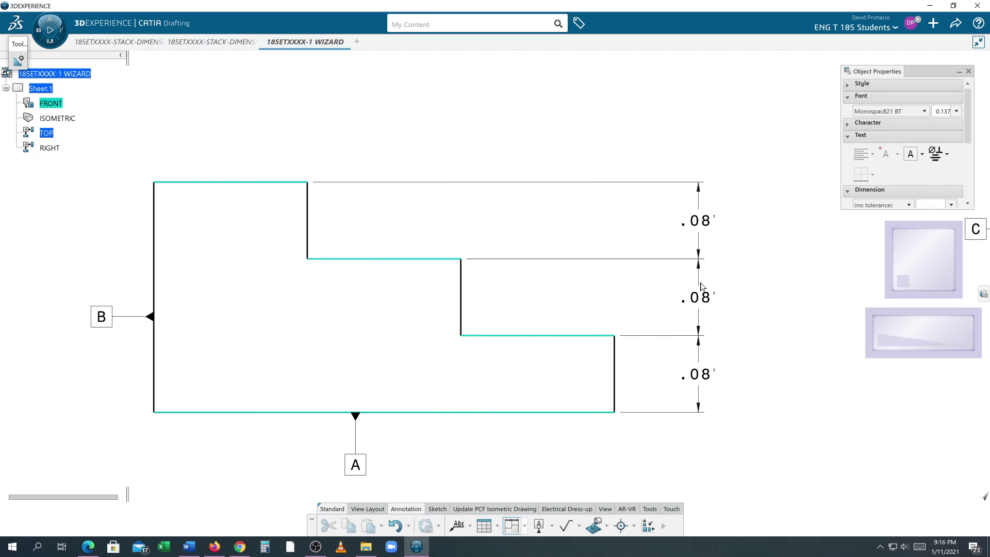
left_click(722, 356)
left_click(785, 420)
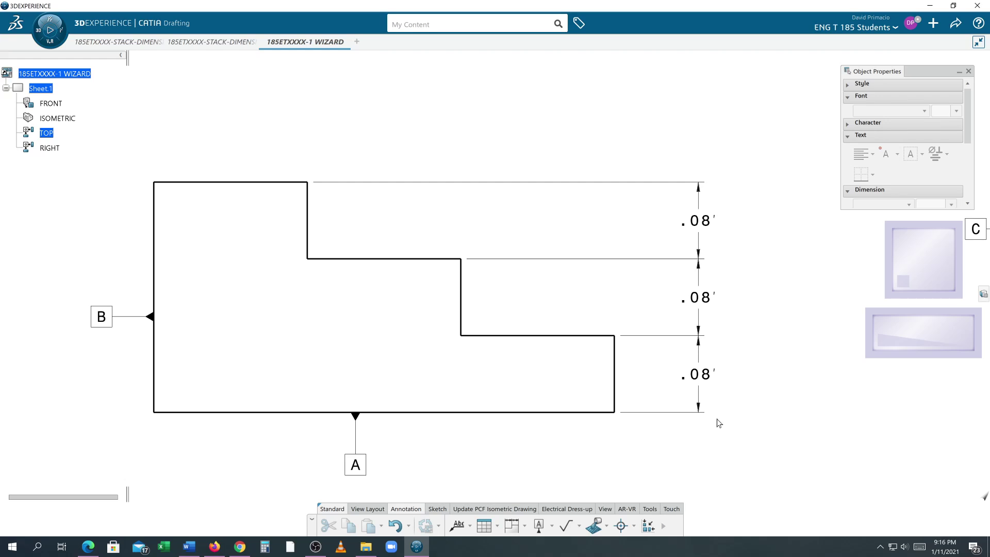
- Move the chained height dimensions to the left side of the front view, beyond datum B
mouse_move(697, 394)
left_mouse_down()
mouse_move(670, 391)
mouse_move(801, 393)
mouse_move(662, 391)
mouse_move(693, 391)
left_mouse_up()
left_click(746, 428)
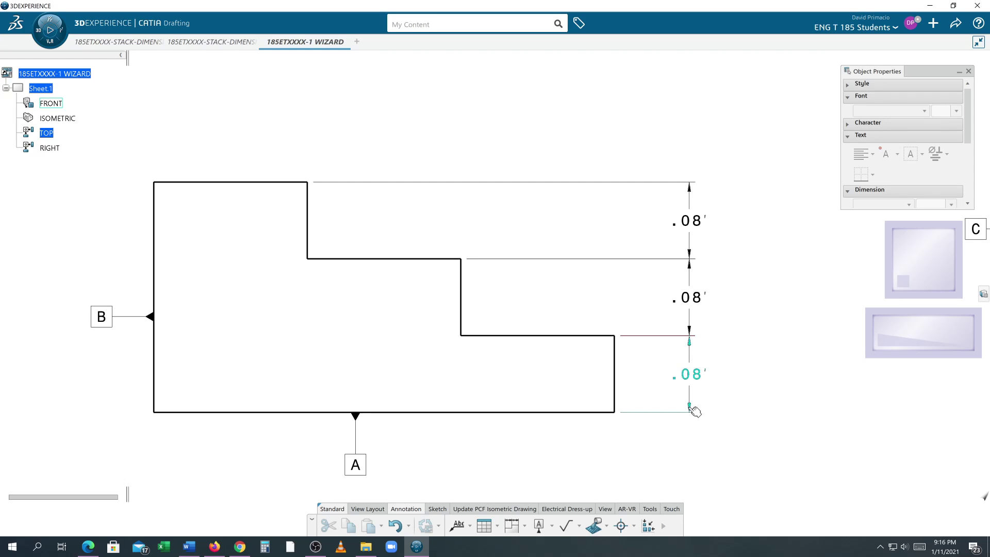
left_click_drag(692, 405, 61, 432)
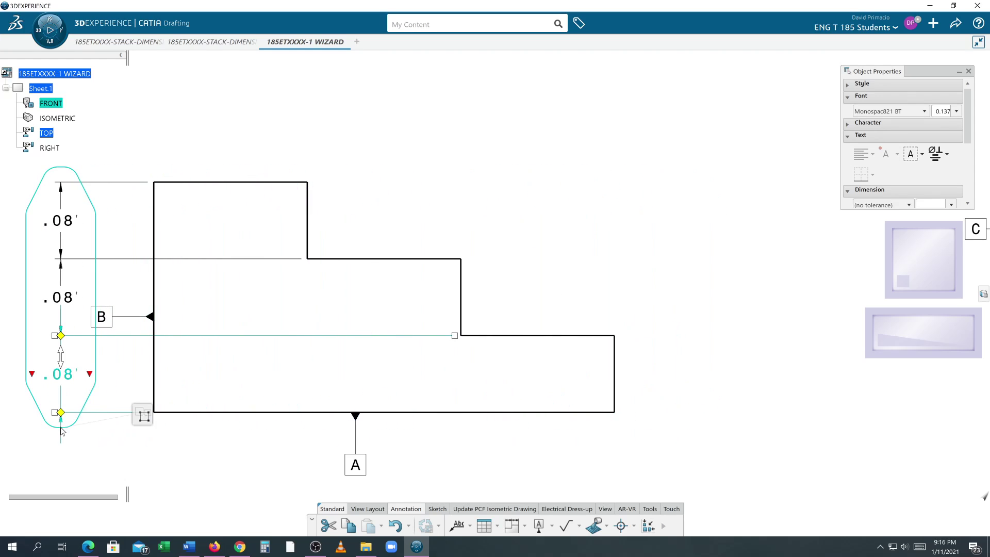
- Dimension the lowest and middle vertical step edges individually, placing both dimensions to the right of the profile
left_click(516, 525)
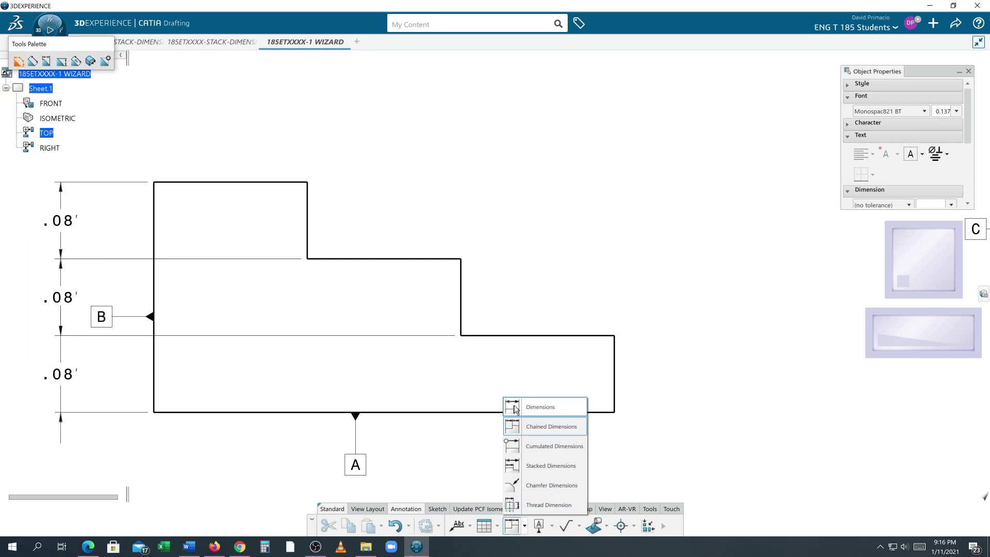
left_click(531, 407)
left_click(614, 392)
left_click(677, 391)
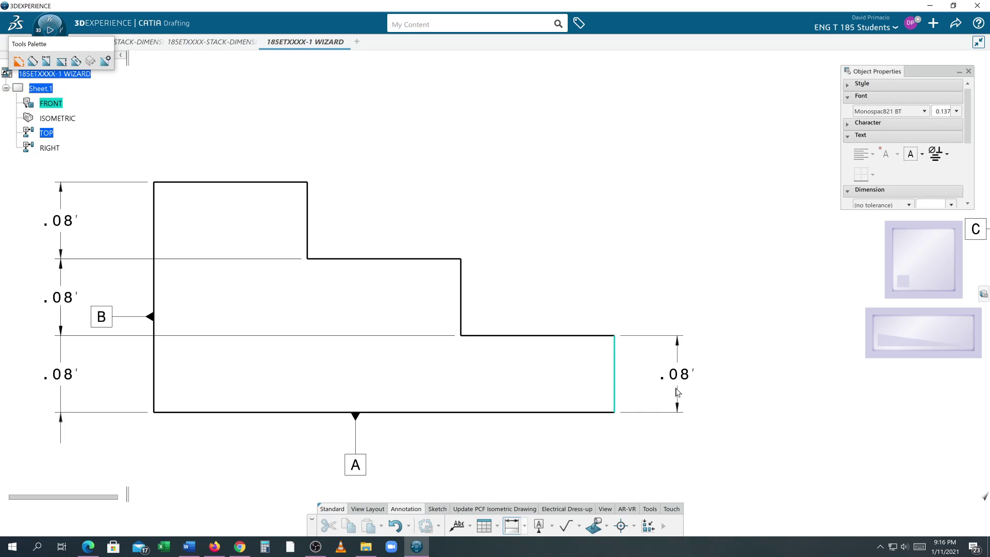
left_click(532, 355)
left_click(511, 526)
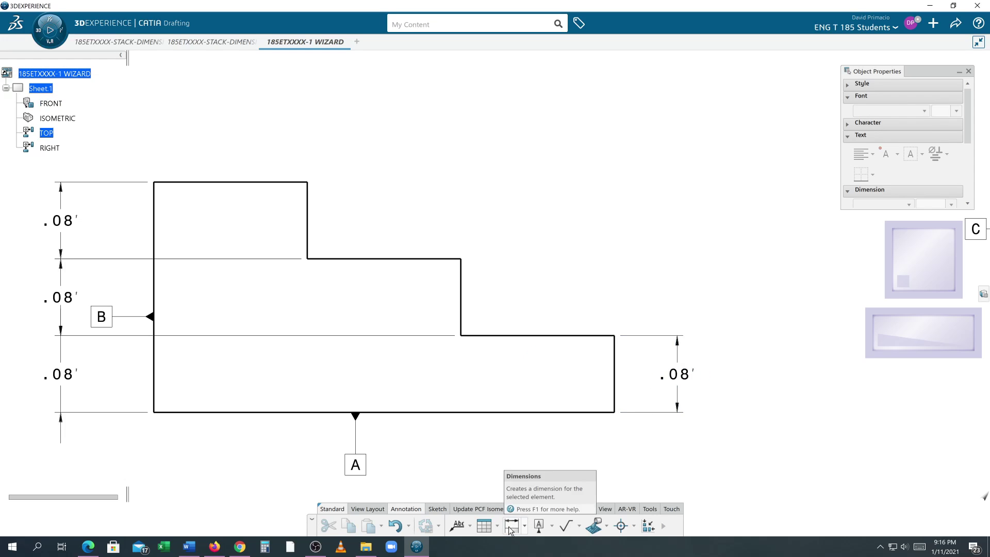
left_click(461, 305)
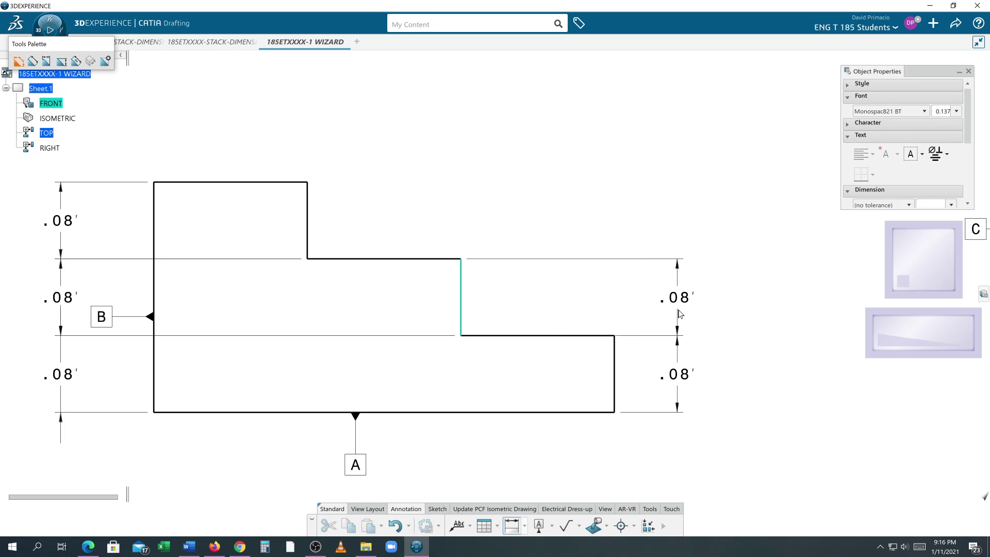
left_click(671, 303)
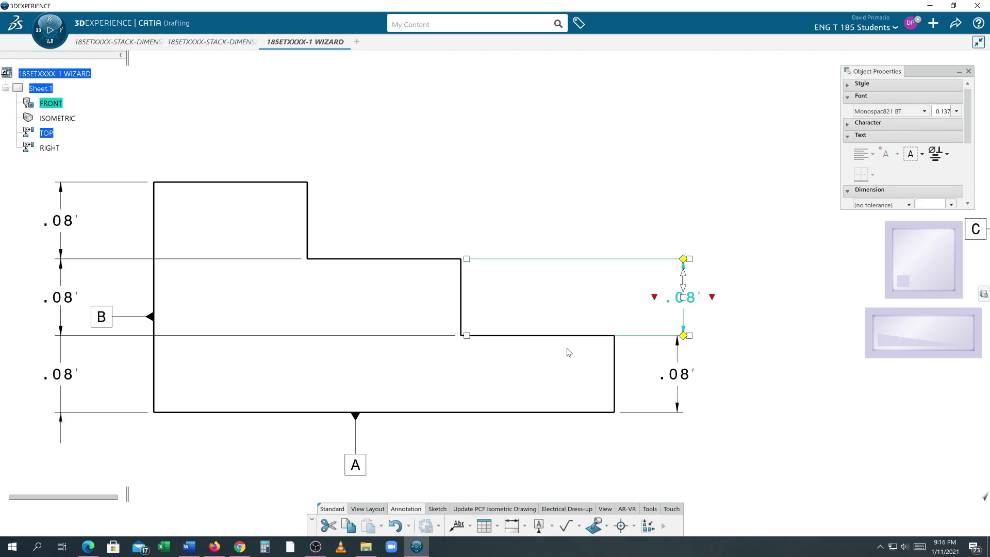
left_click(723, 448)
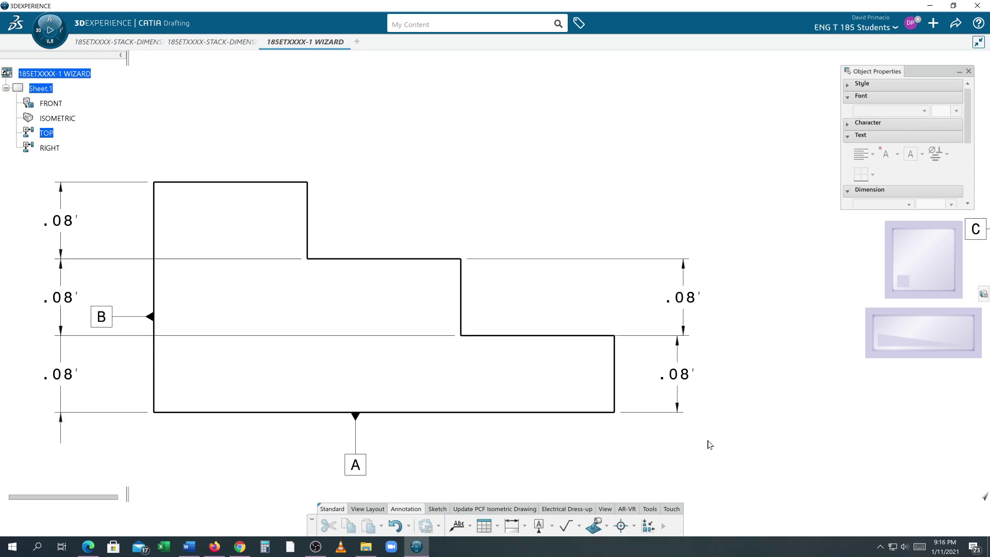
- Delete the two individual height dimensions of the lowest and middle steps
left_click(678, 398)
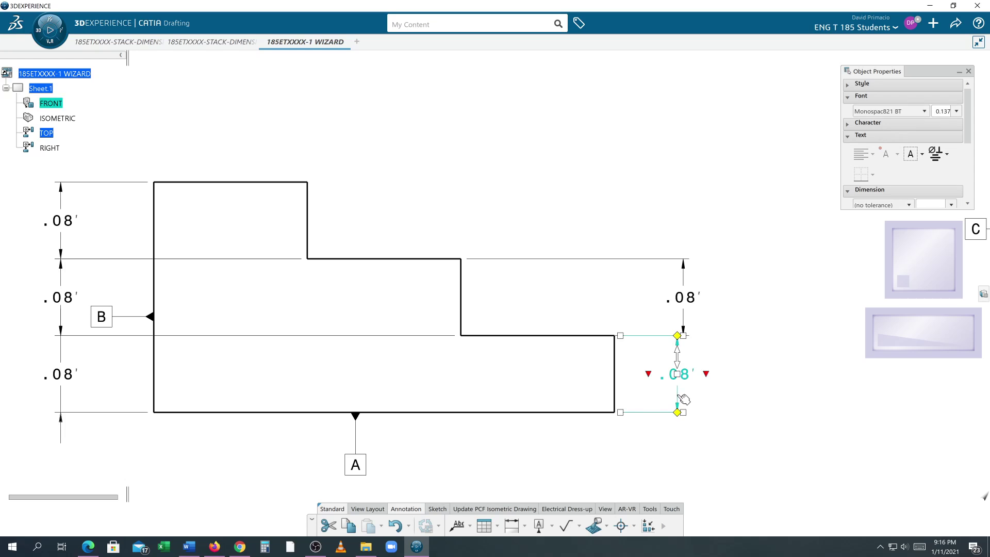
key("Up")
key("Delete")
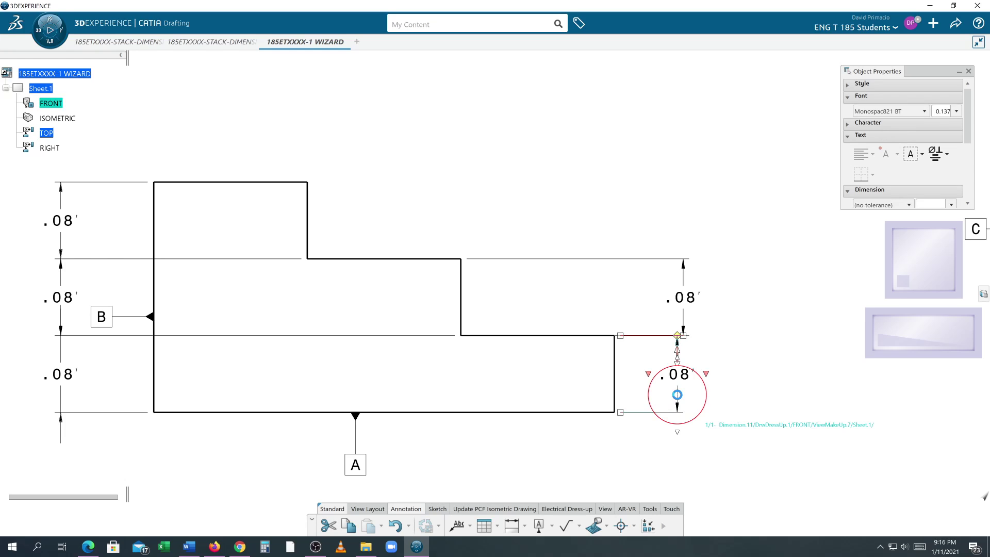
key("Delete")
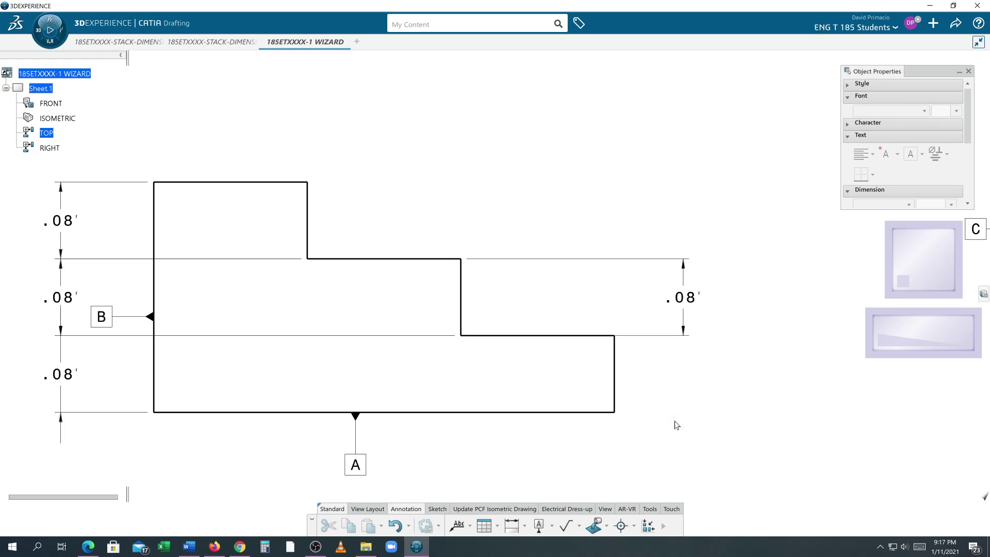
left_click(687, 321)
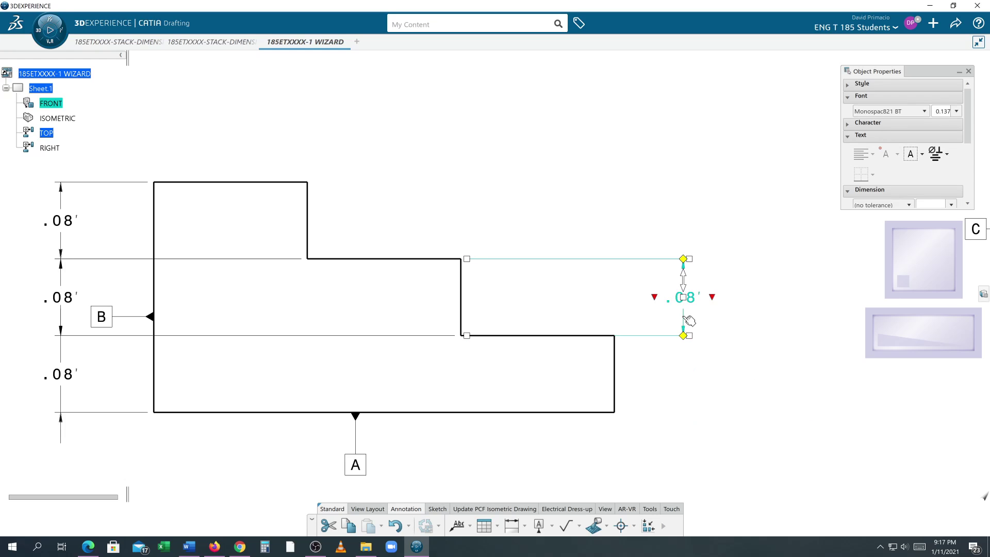
key("Delete")
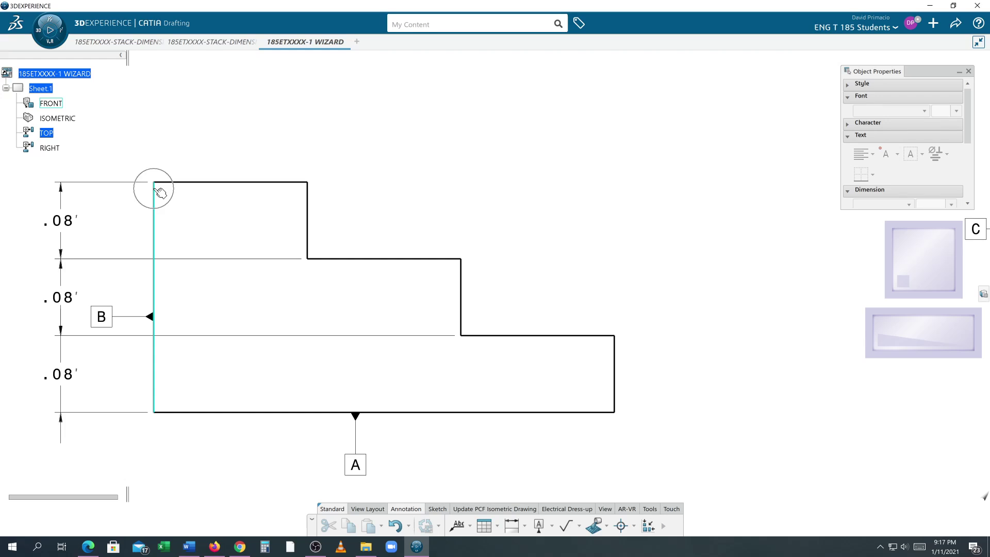
- Move the chained height dimensions back to the right side of the stepped profile
left_click_drag(64, 201, 722, 216)
left_click(607, 385)
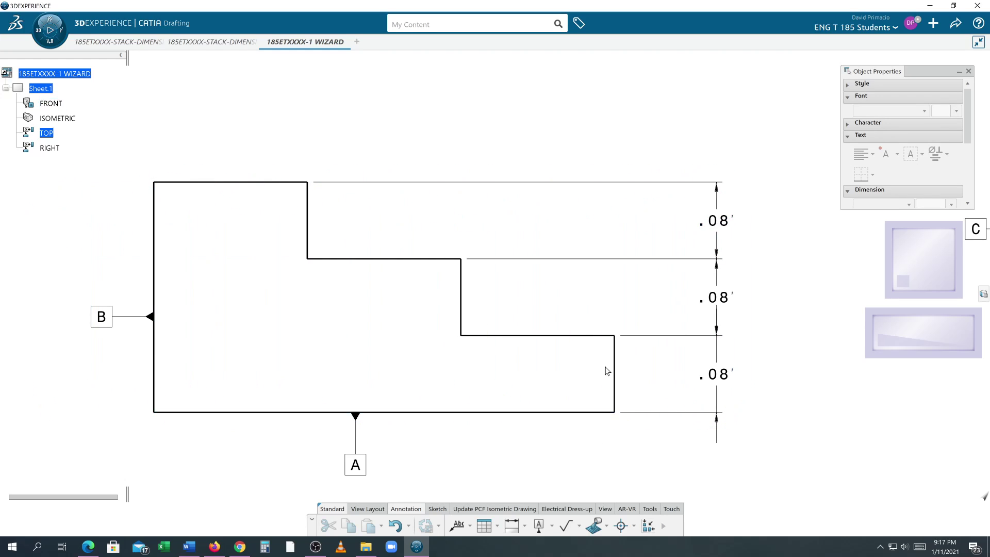
- Dimension the overall length of the front view's bottom edge, placing the dimension below the profile
left_click(515, 531)
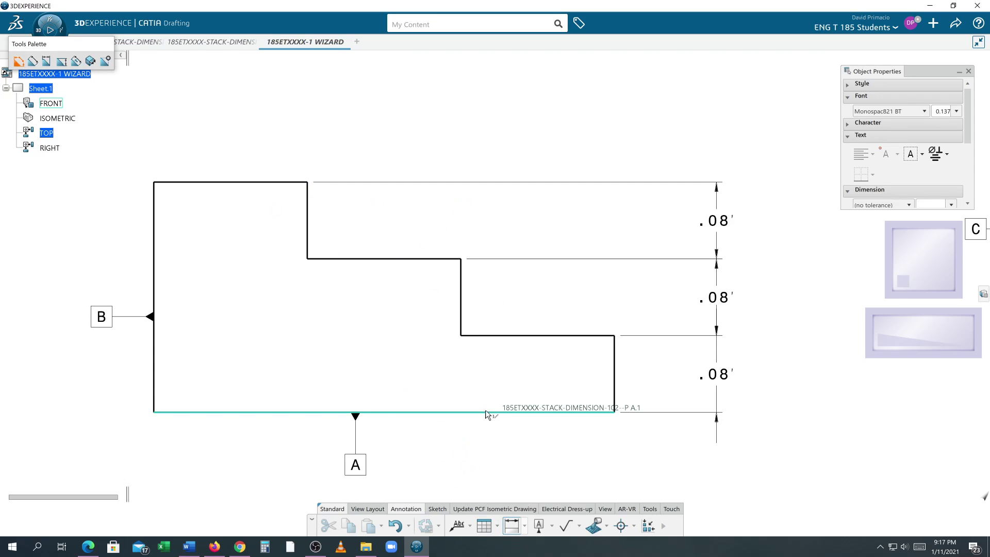
left_click(485, 412)
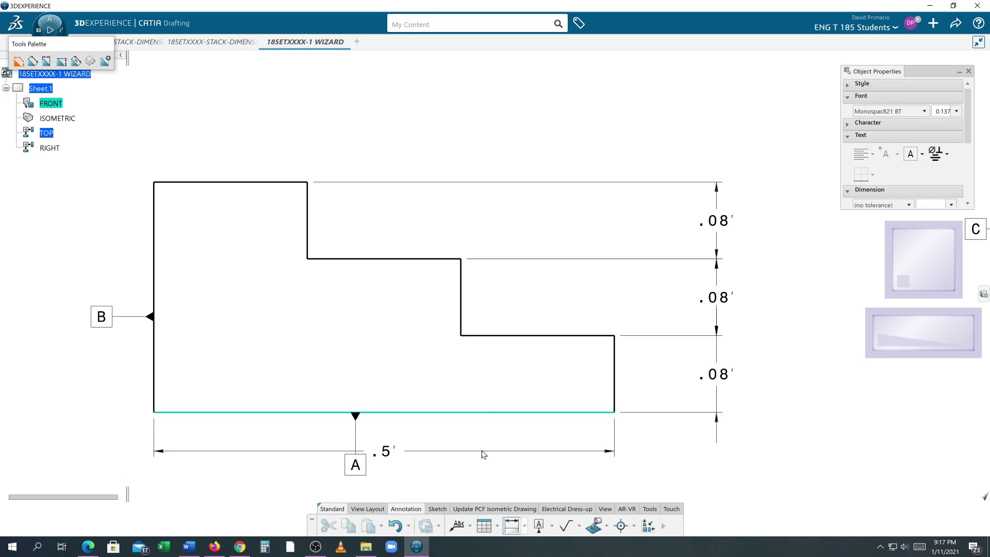
left_click(557, 487)
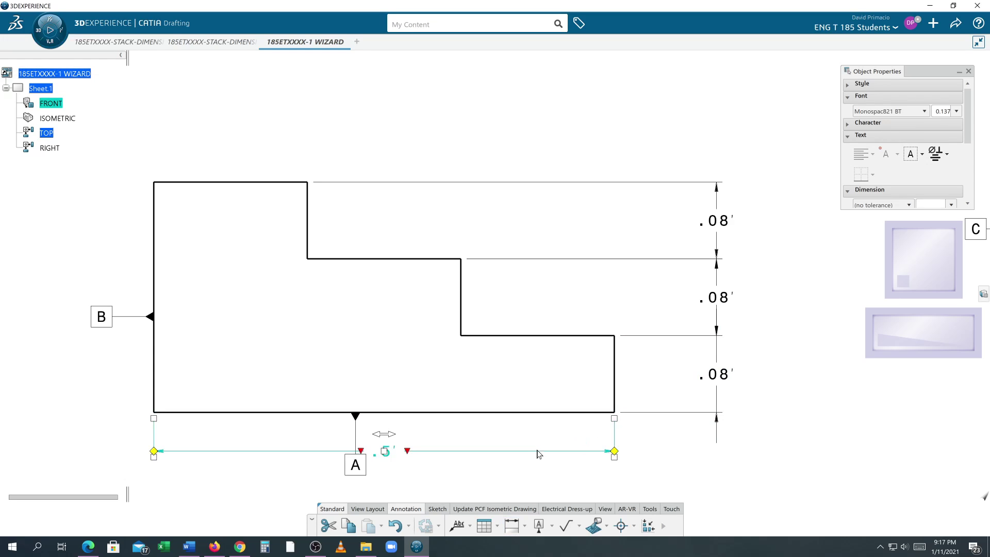
left_click(546, 437)
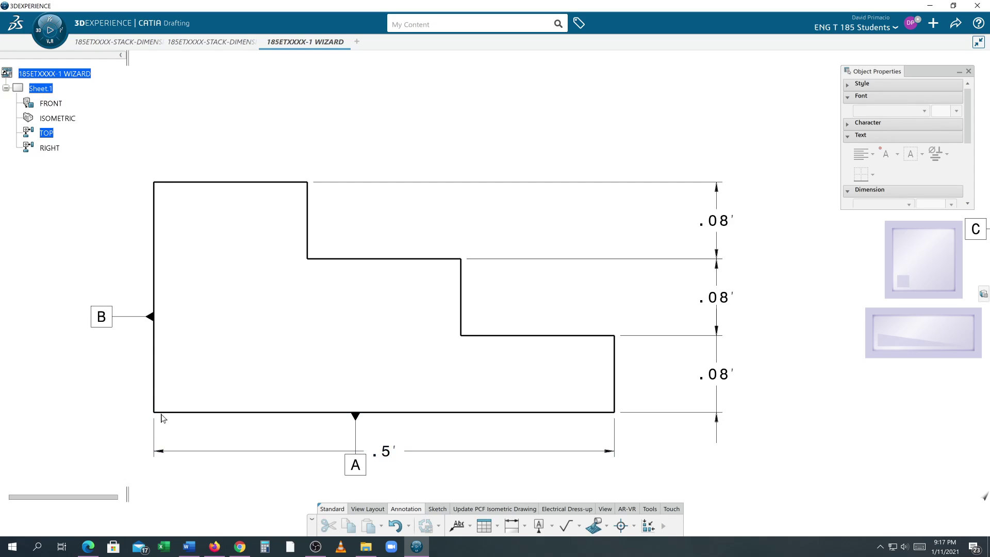
- Move the overall length dimension above the front view and delete it
left_click_drag(189, 453, 212, 91)
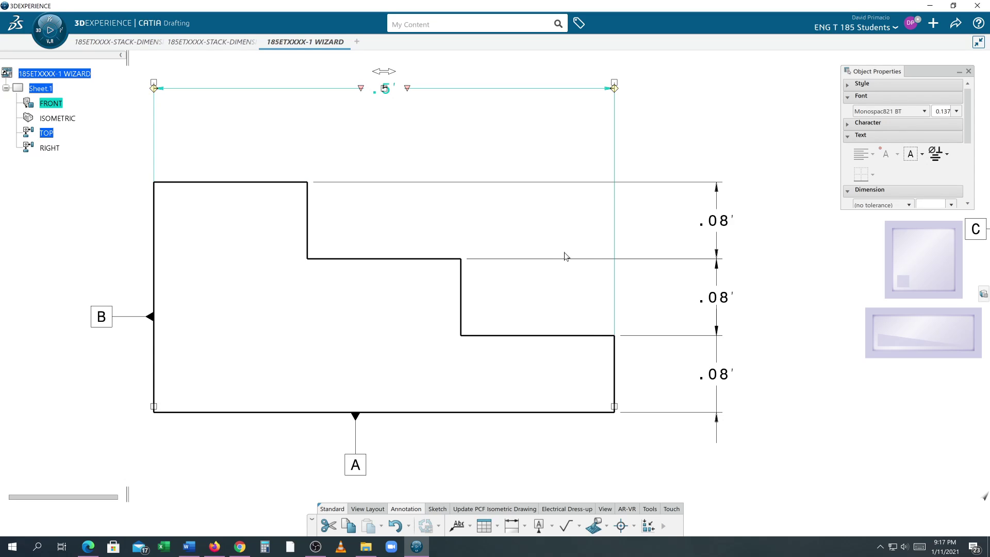
left_click(604, 334)
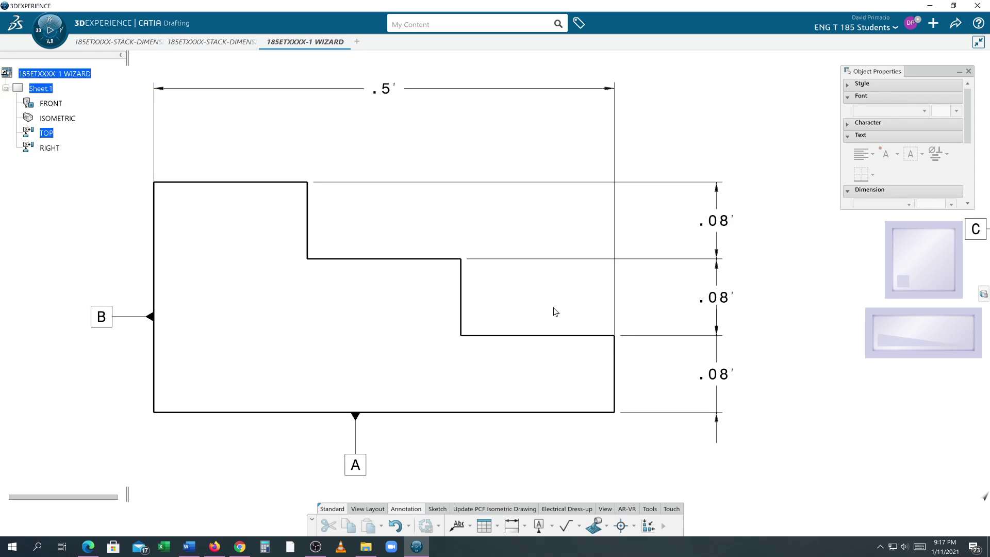
left_click(482, 92)
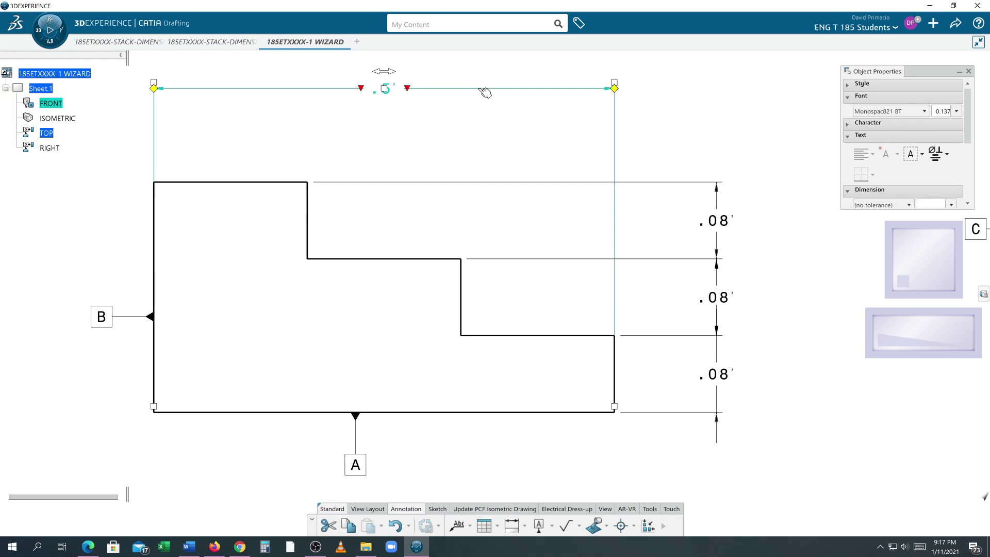
key("Delete")
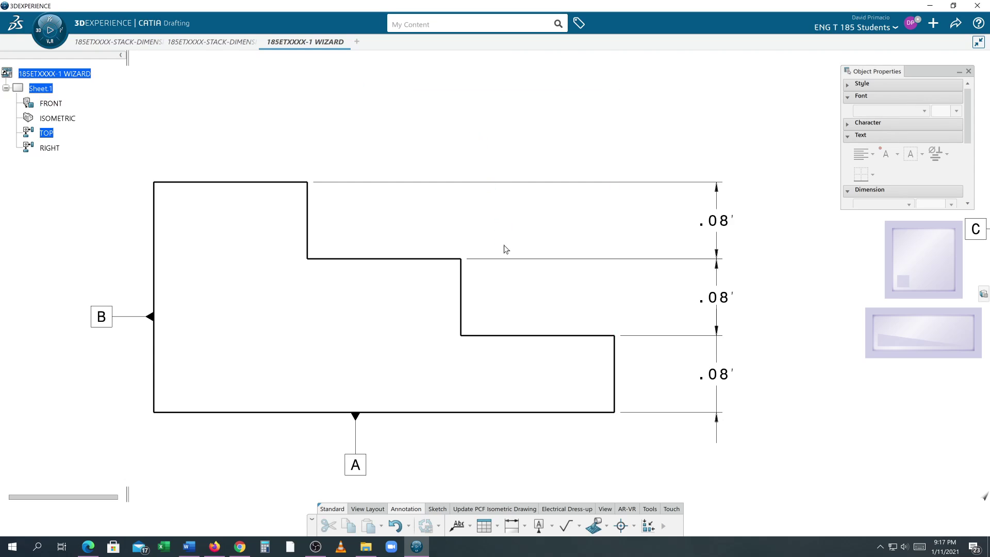
- Shift the chained height dimensions slightly closer to the right edge of the stepped profile
left_click(724, 421)
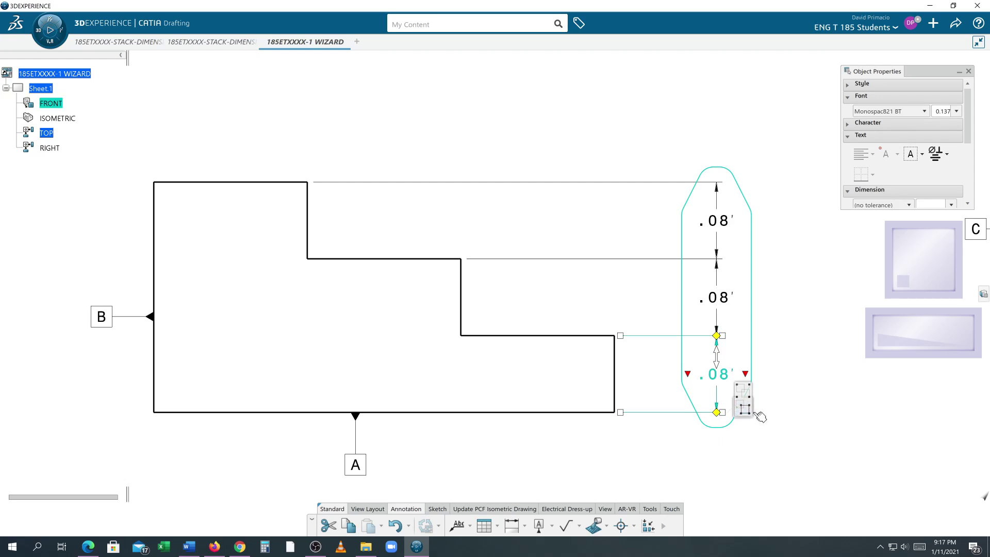
left_click(810, 385)
middle_click_drag(786, 378, 766, 368)
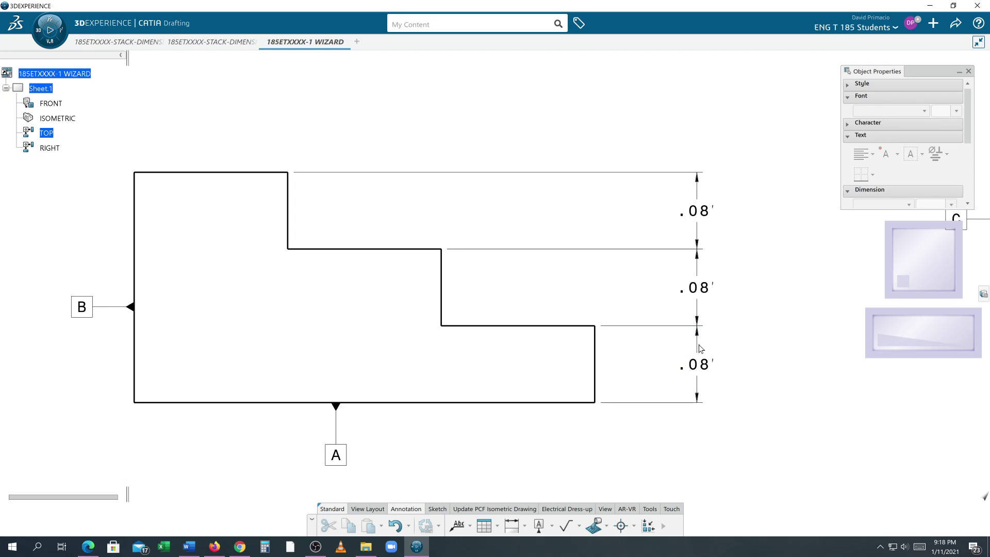
mouse_move(696, 348)
left_mouse_down()
mouse_move(744, 340)
mouse_move(686, 346)
left_mouse_up()
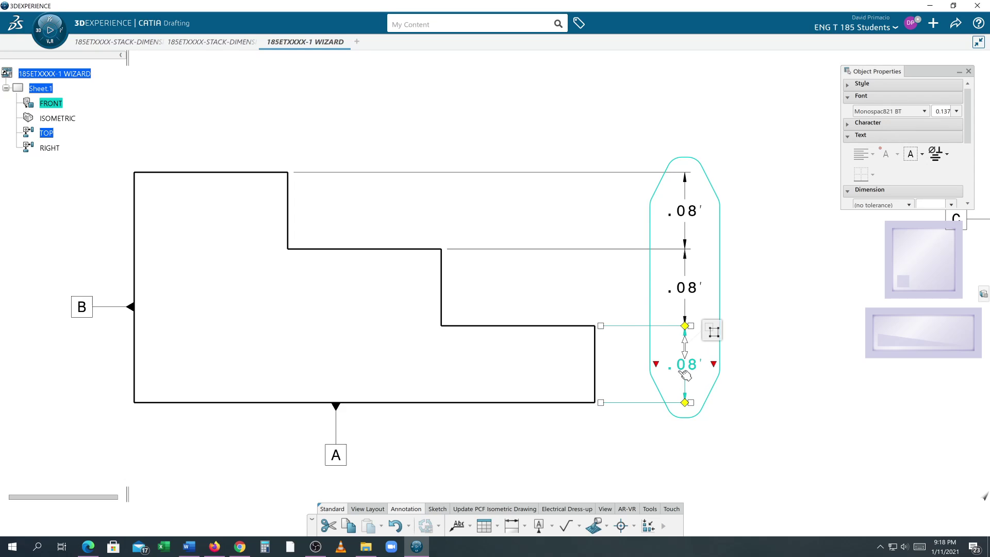
left_click(745, 407)
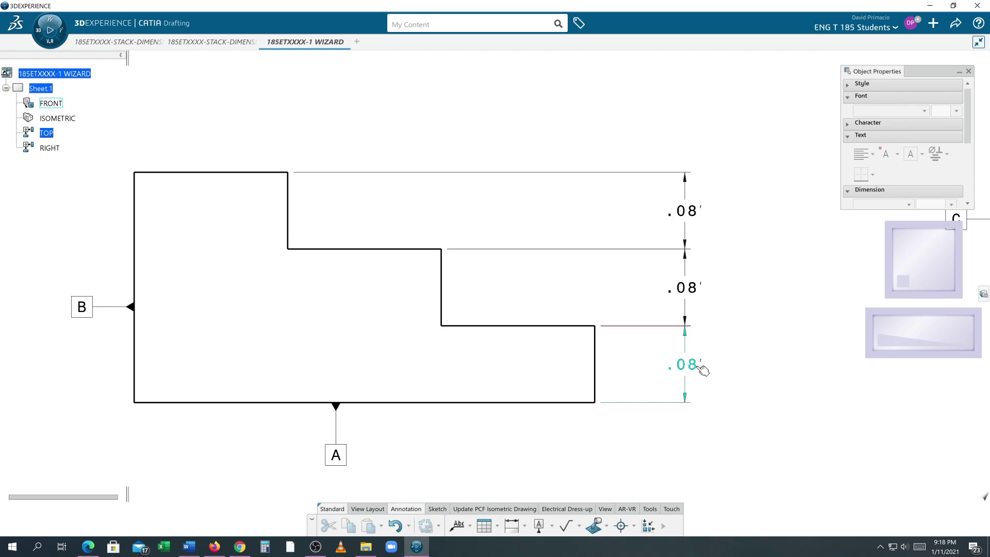
- Shift the chained height dimensions slightly away from the profile and place the lowest dimension's value below its bottom extension line
left_click_drag(699, 367, 703, 396)
left_click(681, 391)
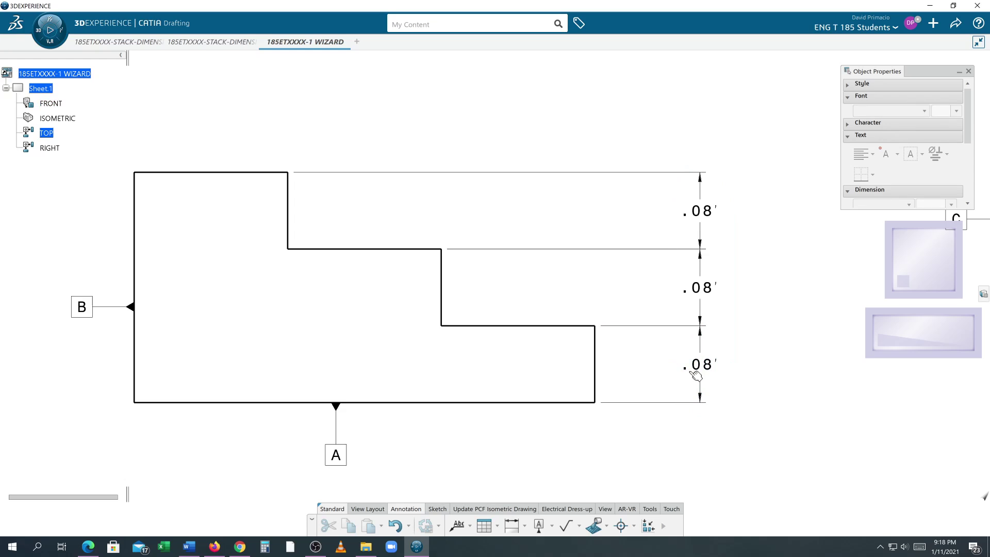
left_click(694, 372)
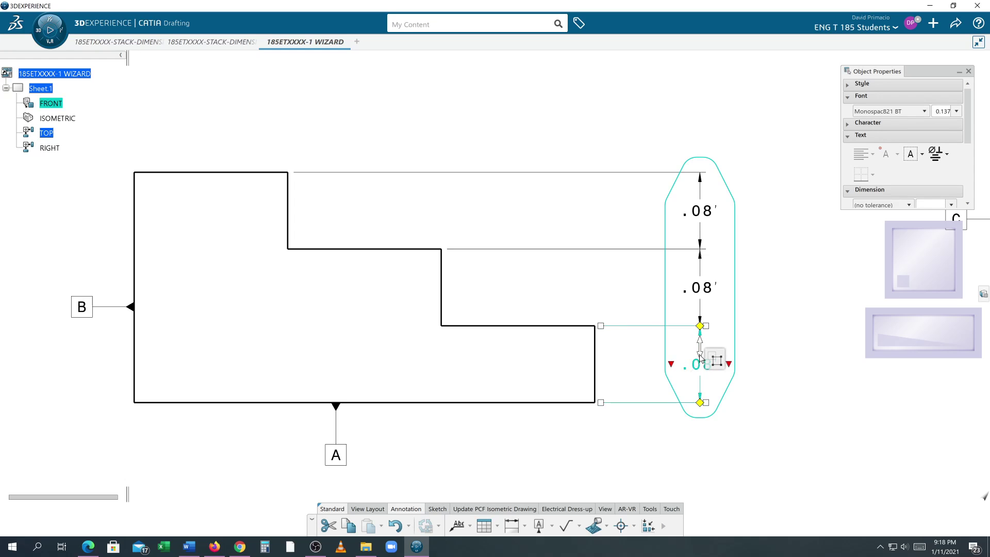
left_click_drag(700, 354, 721, 437)
left_click(781, 449)
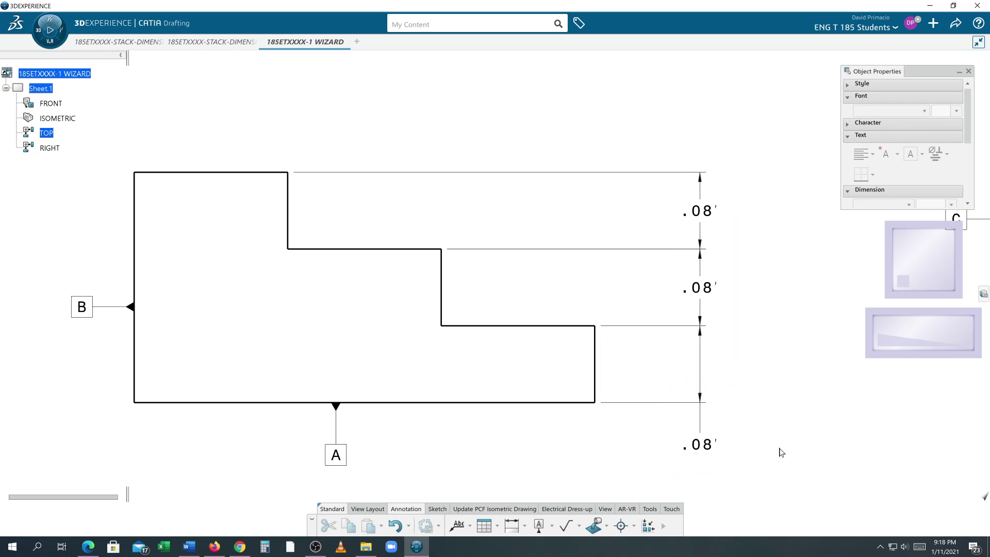
- Change the dimension line representation of the lowest height dimension to Two Parts and apply it
middle_click_drag(783, 454, 692, 425)
middle_click_drag(696, 459, 671, 453)
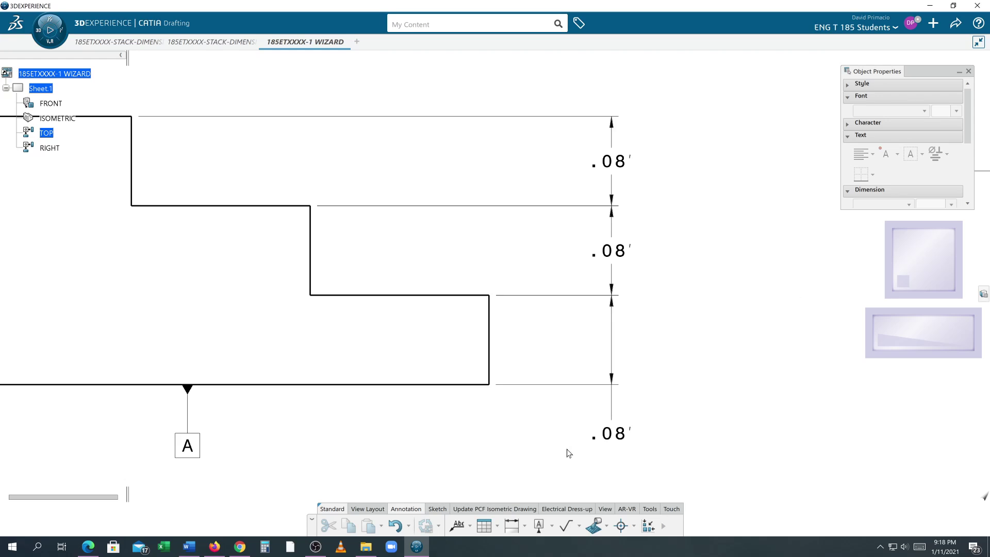
left_click(622, 437)
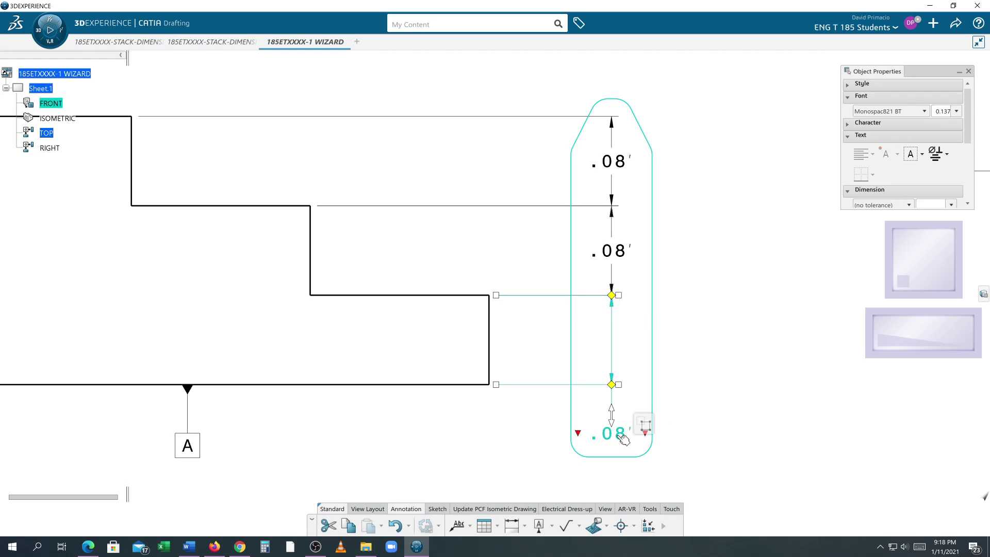
right_click(622, 437)
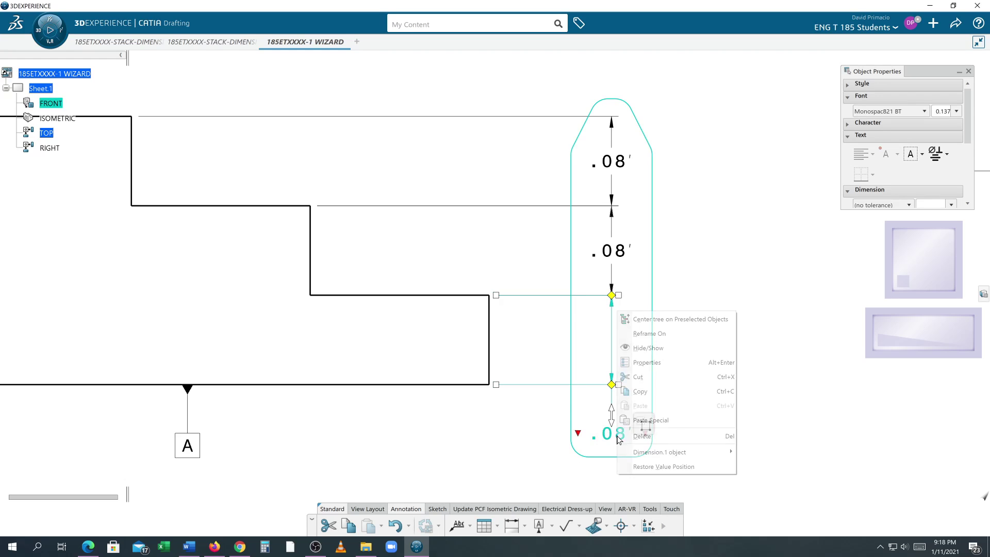
left_click(648, 367)
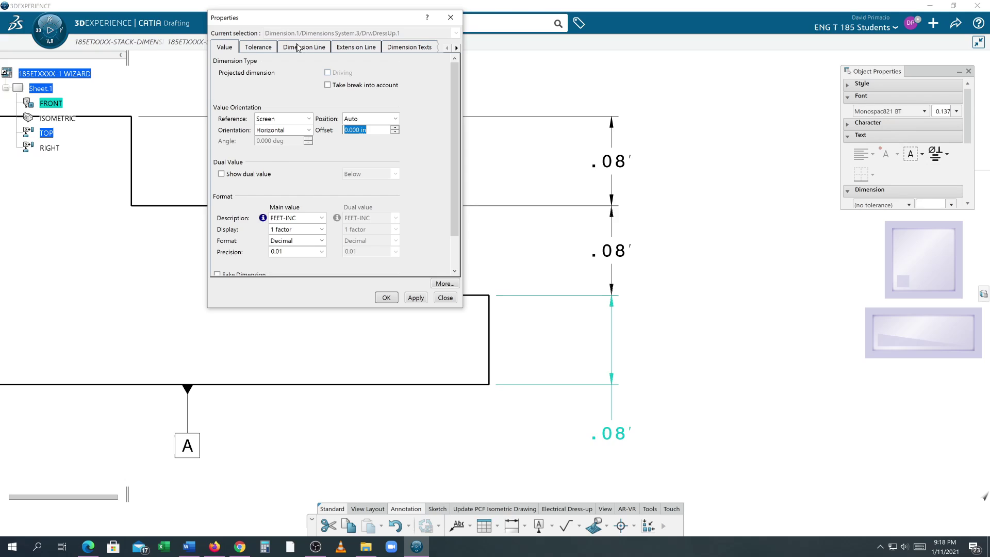
left_click(403, 48)
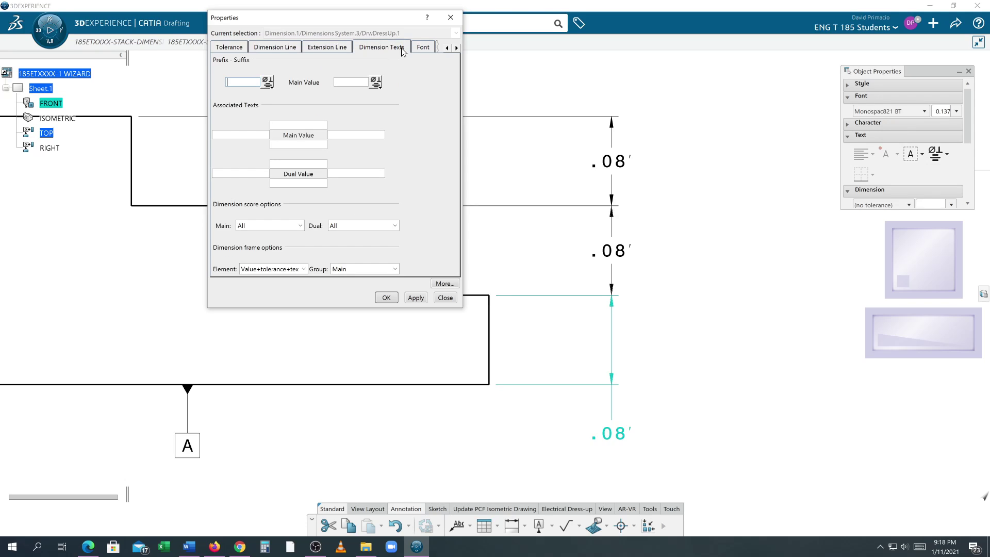
left_click(345, 47)
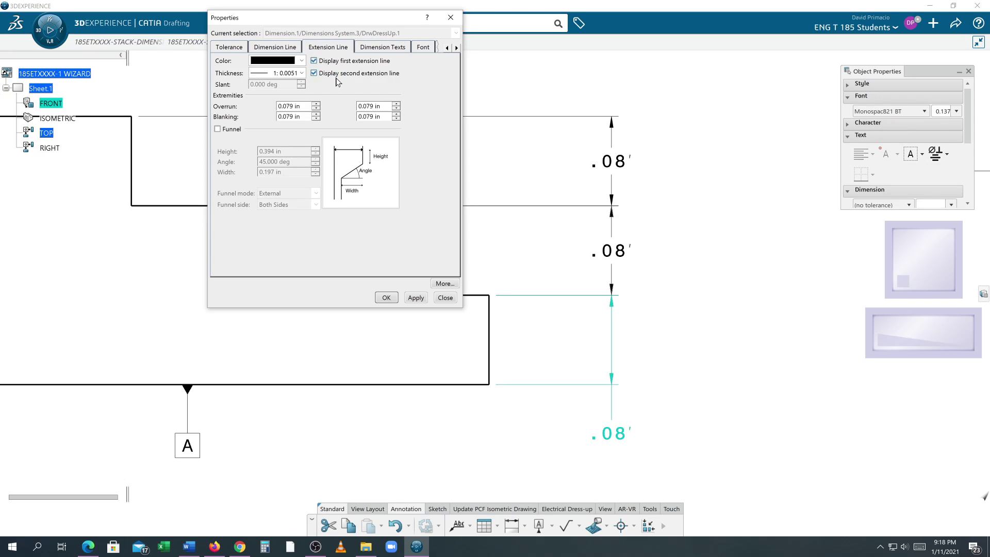
left_click(286, 50)
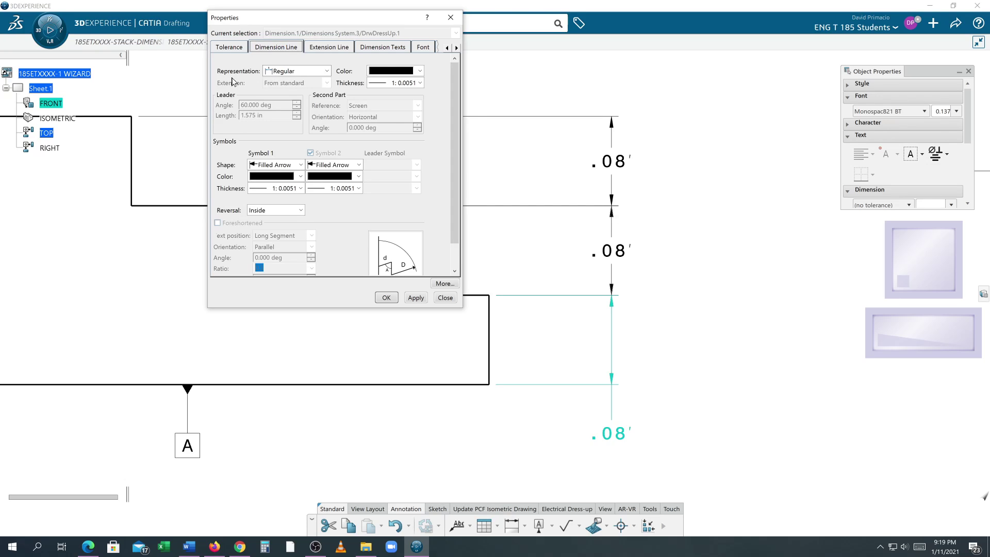
left_click(326, 71)
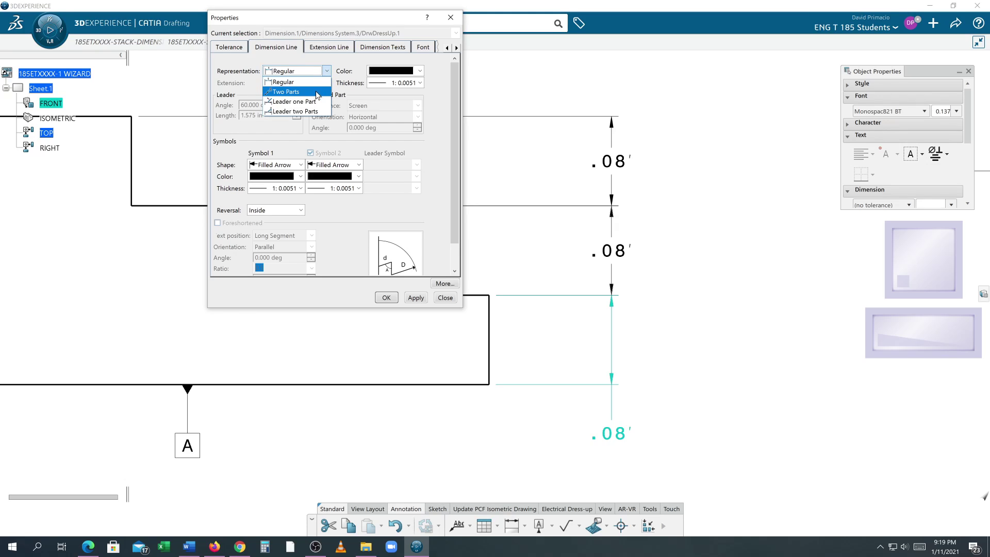
left_click(318, 93)
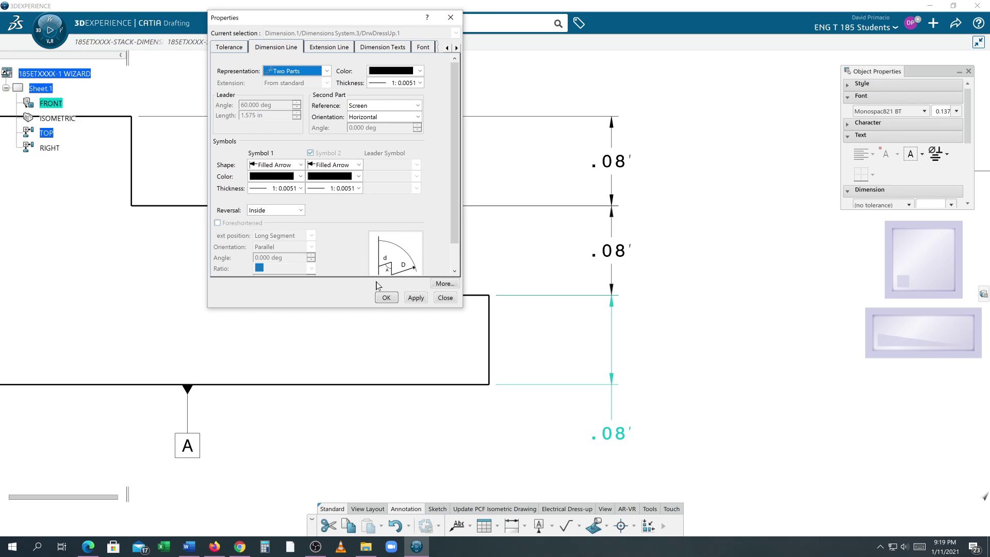
left_click(414, 298)
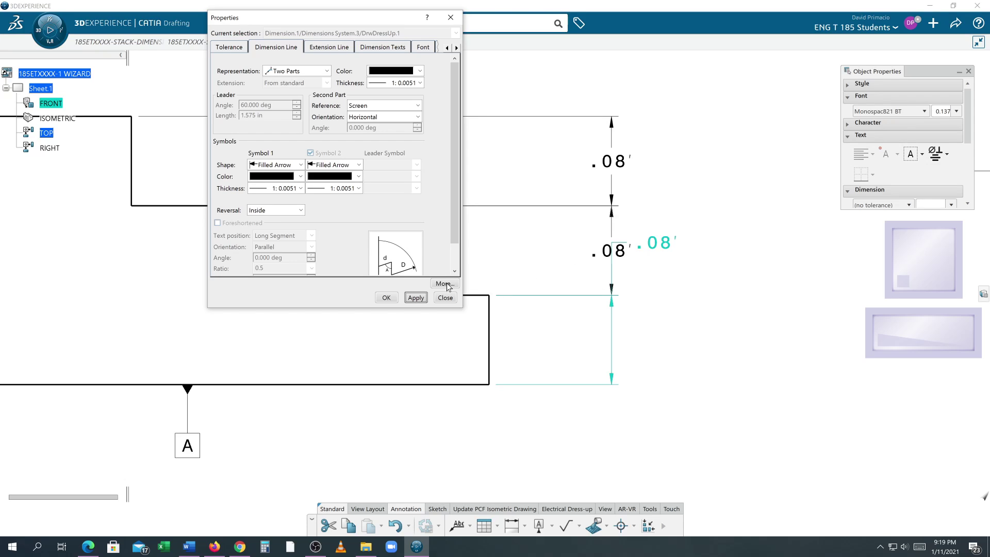
left_click(387, 298)
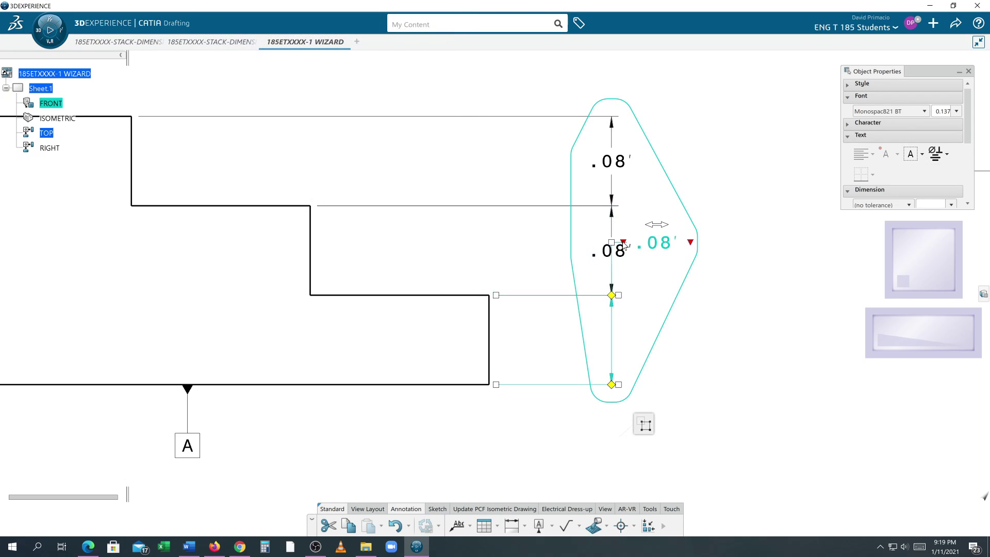
- Try to reposition the two-part value off the middle height dimension, shifting the chained dimensions farther from the profile
left_click(623, 247)
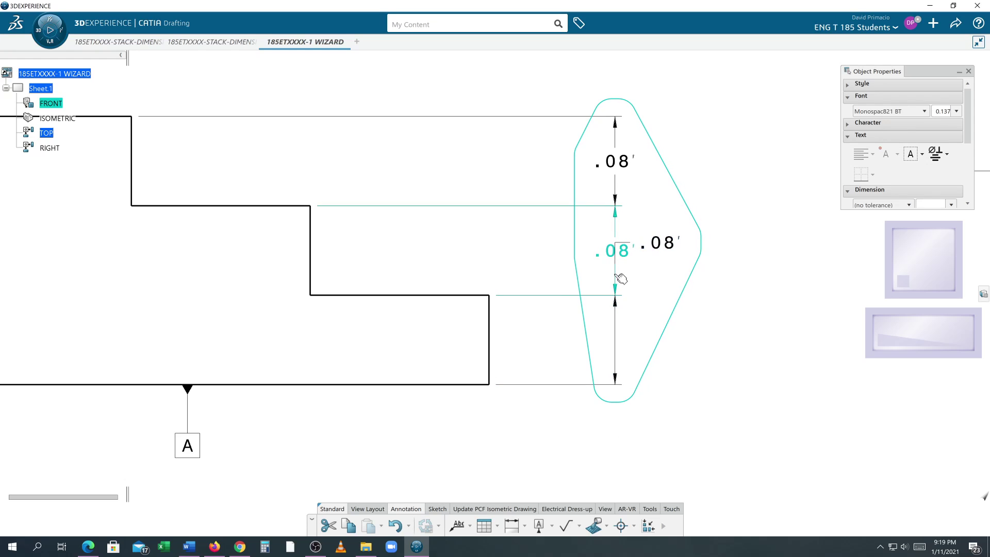
left_click_drag(630, 245, 623, 284)
left_click(628, 287)
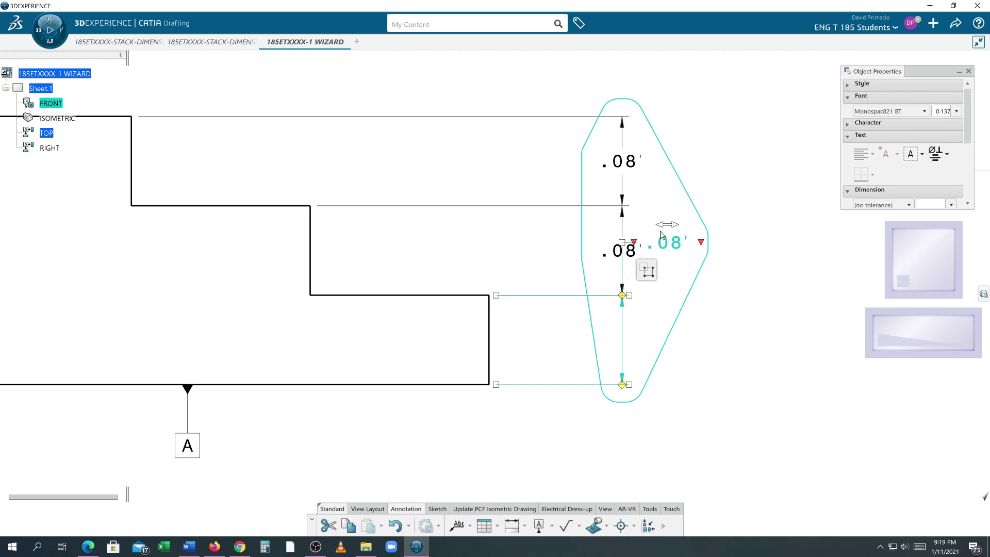
mouse_move(617, 290)
middle_mouse_down()
mouse_move(626, 268)
mouse_move(316, 246)
middle_mouse_up()
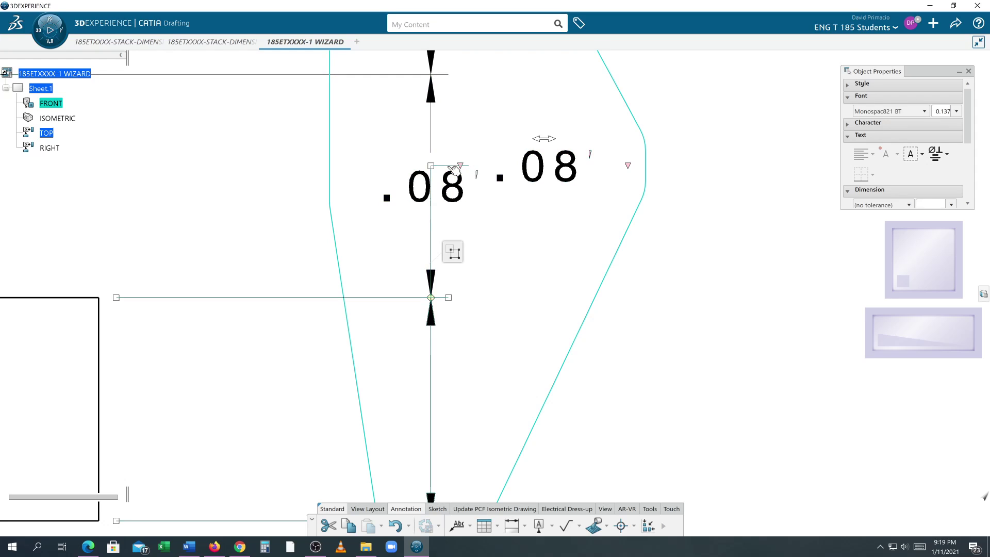
left_click_drag(446, 166, 442, 202)
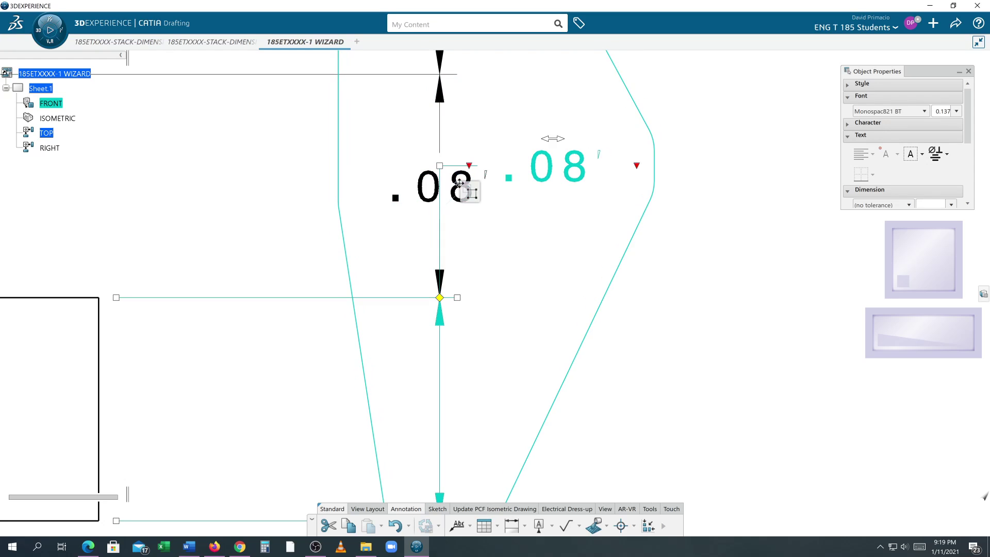
left_click(467, 166)
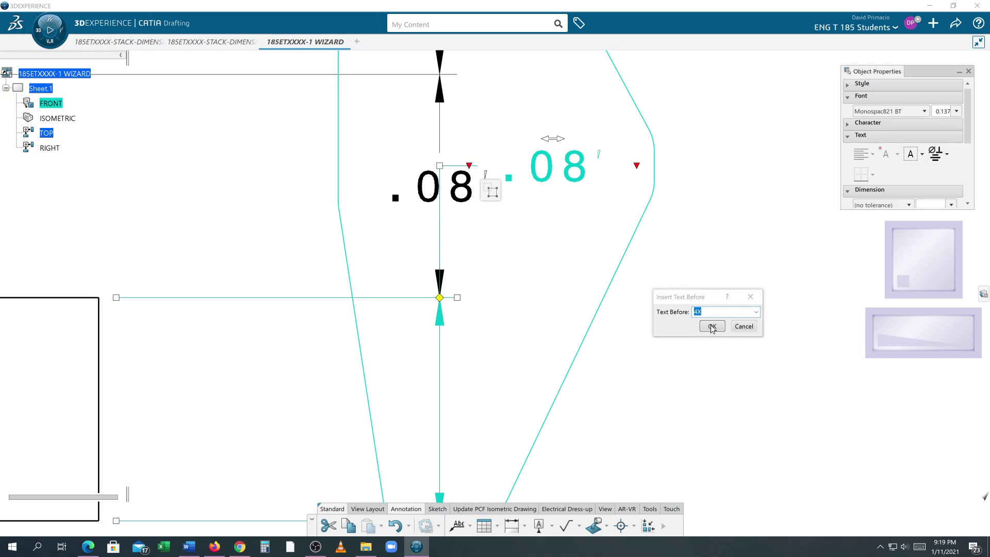
left_click(737, 328)
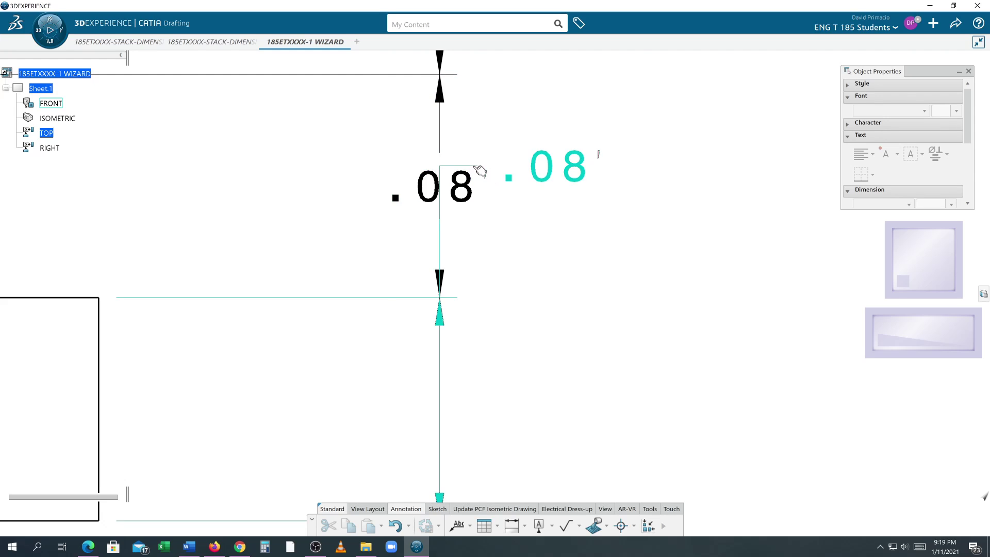
left_click_drag(473, 167, 493, 222)
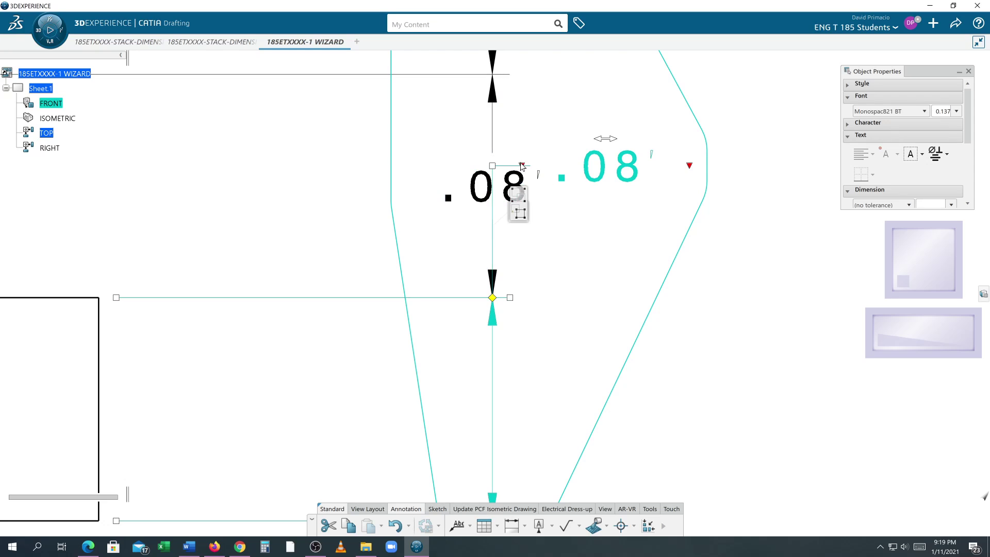
- Lower the two-part dimension's value until it lines up with the upper extension line of the lowest step
mouse_move(492, 166)
left_mouse_down()
mouse_move(488, 239)
mouse_move(508, 419)
mouse_move(531, 434)
mouse_move(541, 374)
mouse_move(542, 385)
left_mouse_up()
middle_click_drag(534, 382, 427, 252)
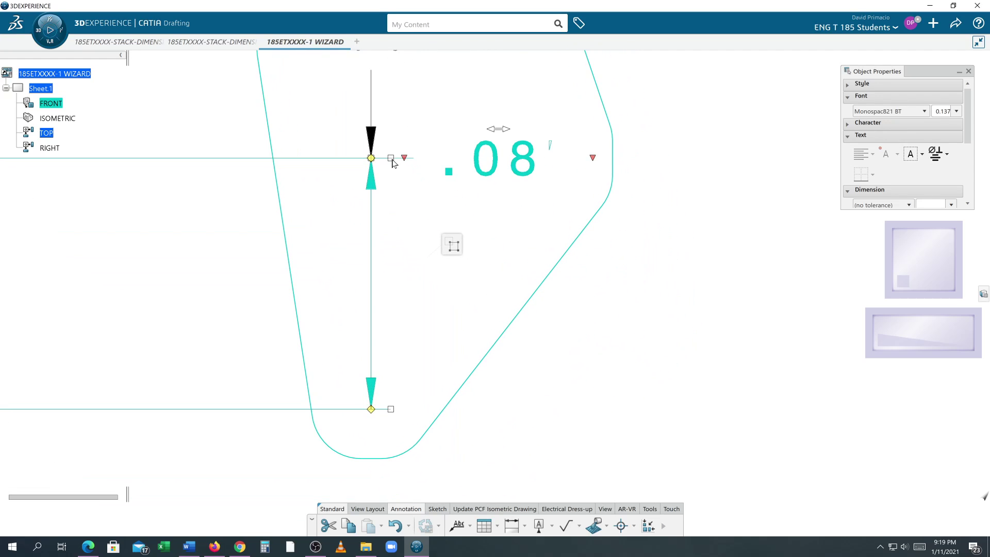
left_click(387, 187)
left_click(387, 213)
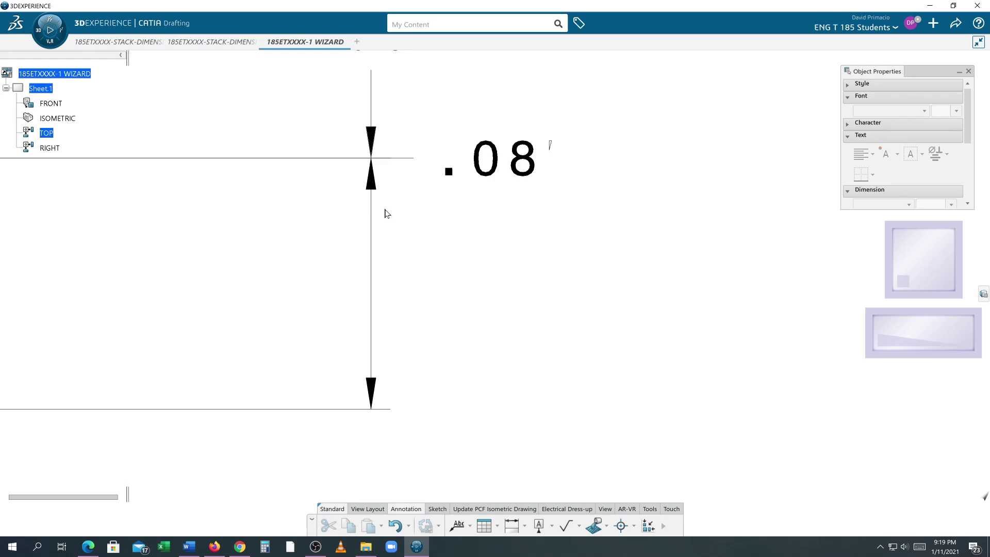
left_click(411, 159)
middle_click_drag(411, 159, 530, 161)
mouse_move(605, 192)
middle_mouse_down()
mouse_move(517, 201)
mouse_move(527, 235)
middle_mouse_up()
left_click(529, 240)
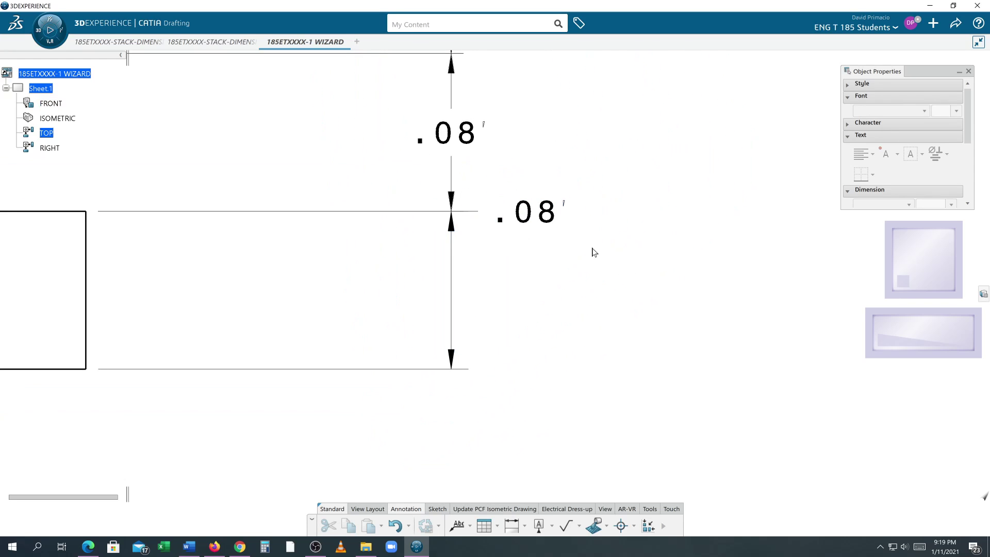
- Move the two-part value outward along its leader and shift the chained height dimensions farther from the profile
left_click(472, 228)
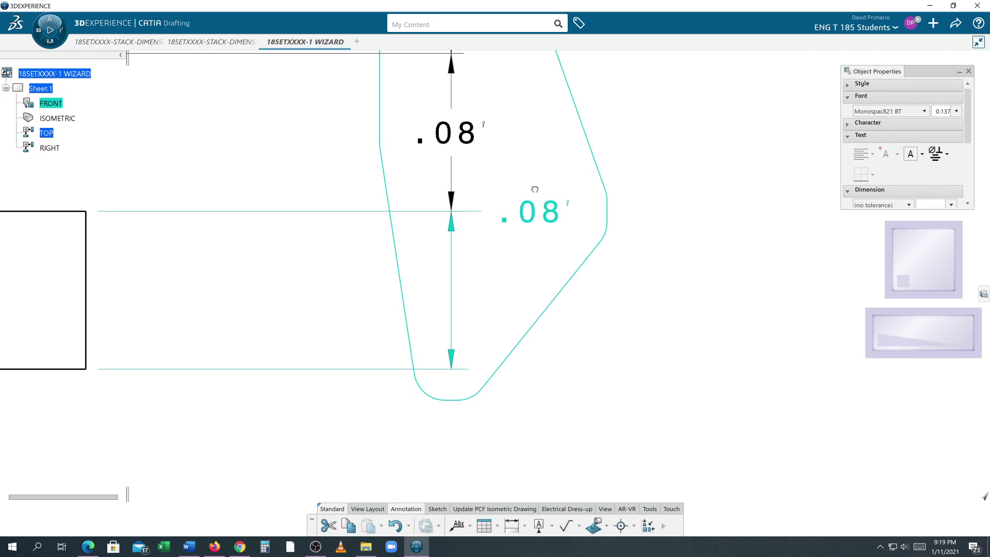
left_click_drag(521, 195, 606, 194)
left_click_drag(540, 217, 503, 268)
mouse_move(538, 214)
left_mouse_down()
mouse_move(553, 138)
mouse_move(529, 219)
left_mouse_up()
left_click(533, 222)
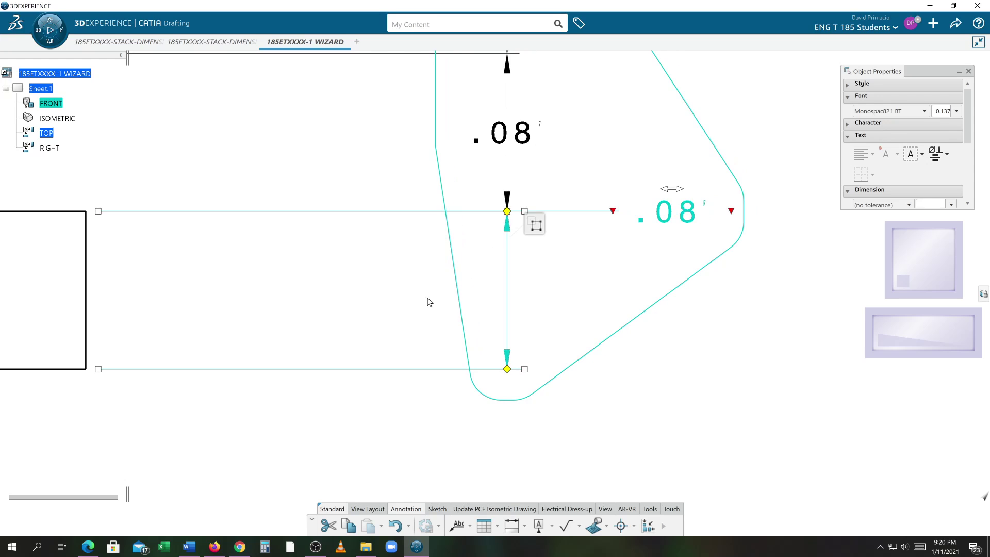
- Undo the recent moves of the chained height dimensions and of the two-part value
left_click(395, 526)
left_click(395, 526)
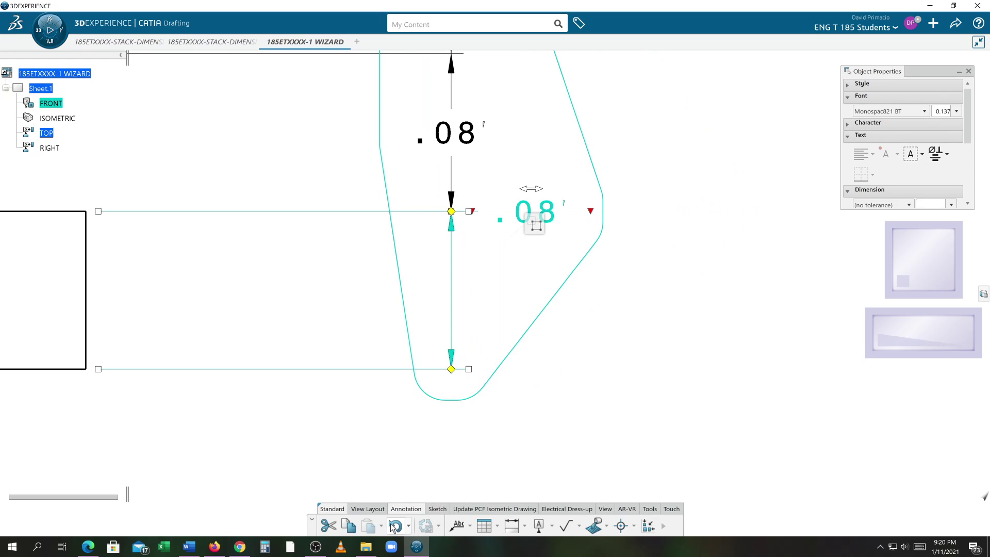
left_click(395, 526)
left_click(395, 526)
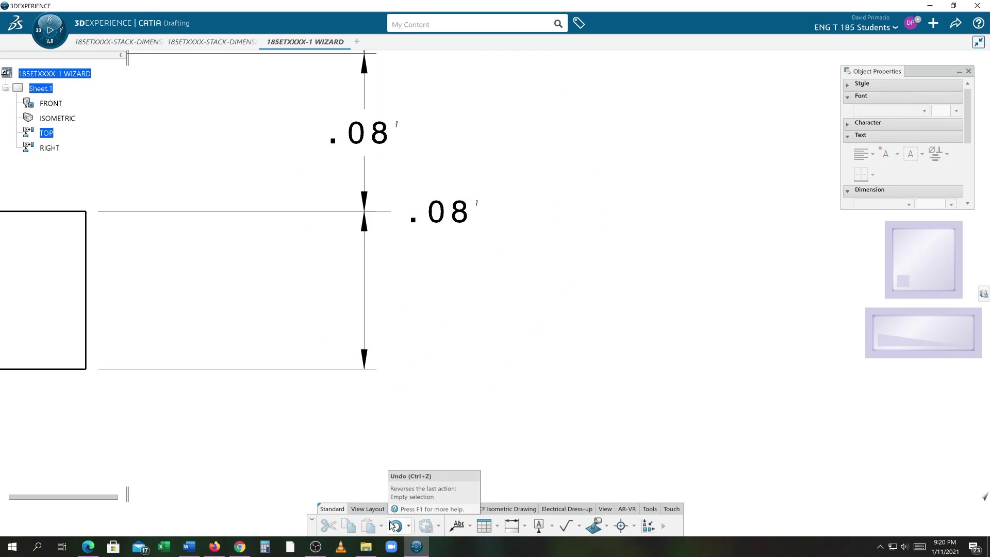
left_click(395, 526)
left_click(493, 348)
- Delete all the chained height dimensions beside the stepped profile in the front view
middle_click_drag(493, 348, 687, 345)
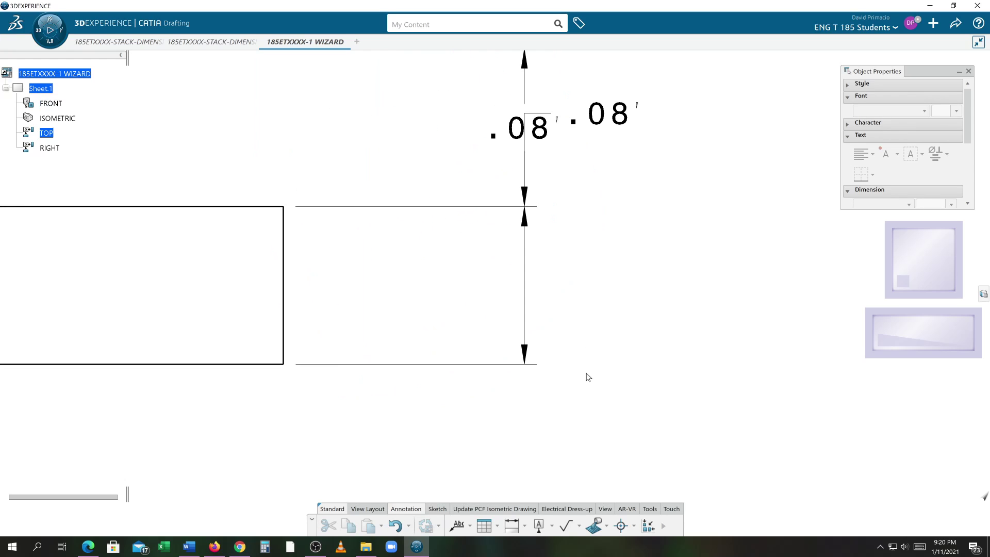
left_click(531, 105)
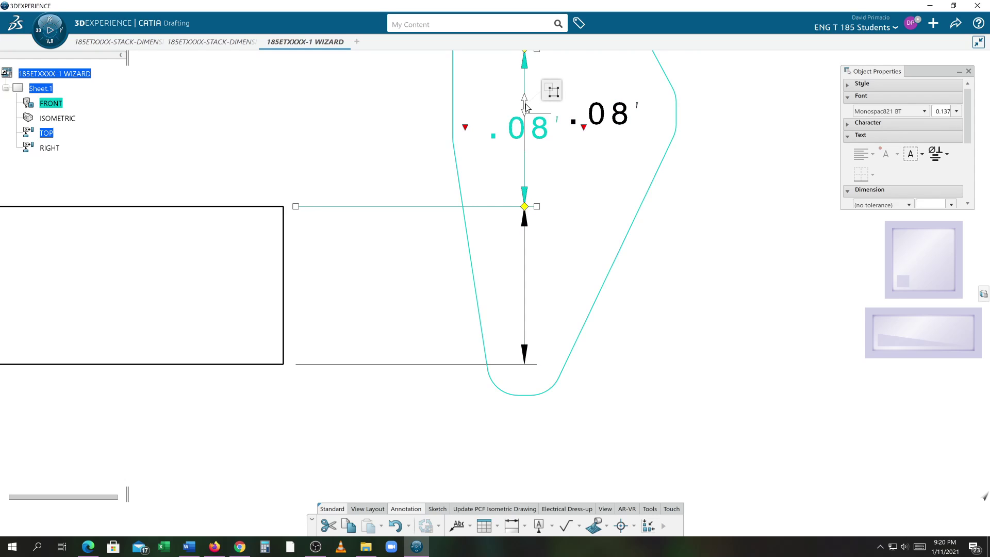
key("Delete")
mouse_move(447, 276)
middle_mouse_down()
mouse_move(380, 308)
mouse_move(381, 330)
middle_mouse_up()
left_click(449, 149)
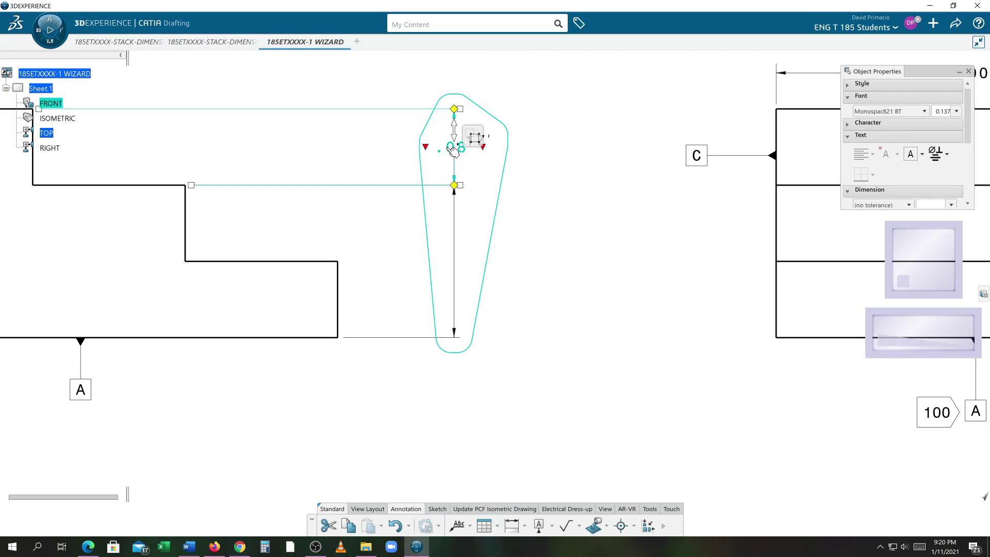
key("Up")
key("Delete")
key("Delete")
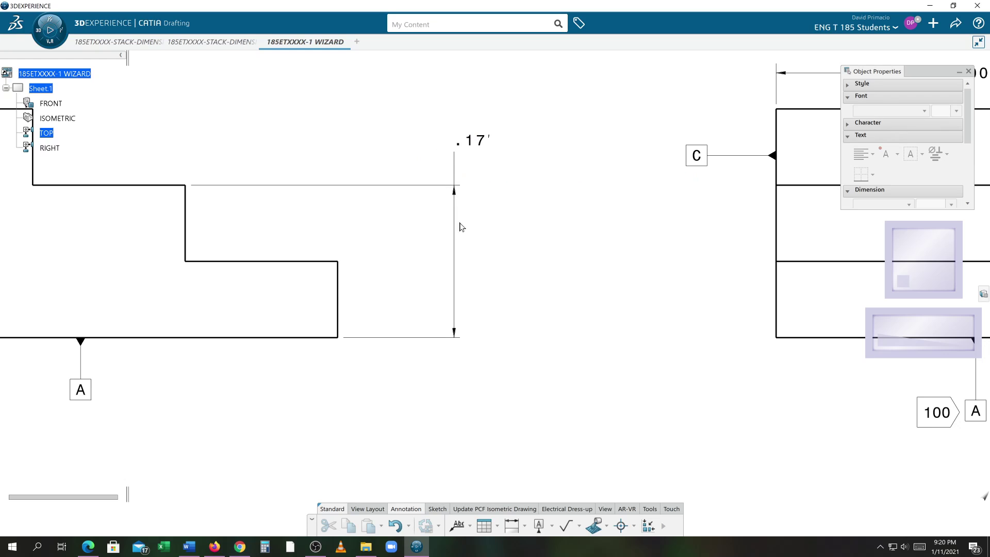
left_click(455, 215)
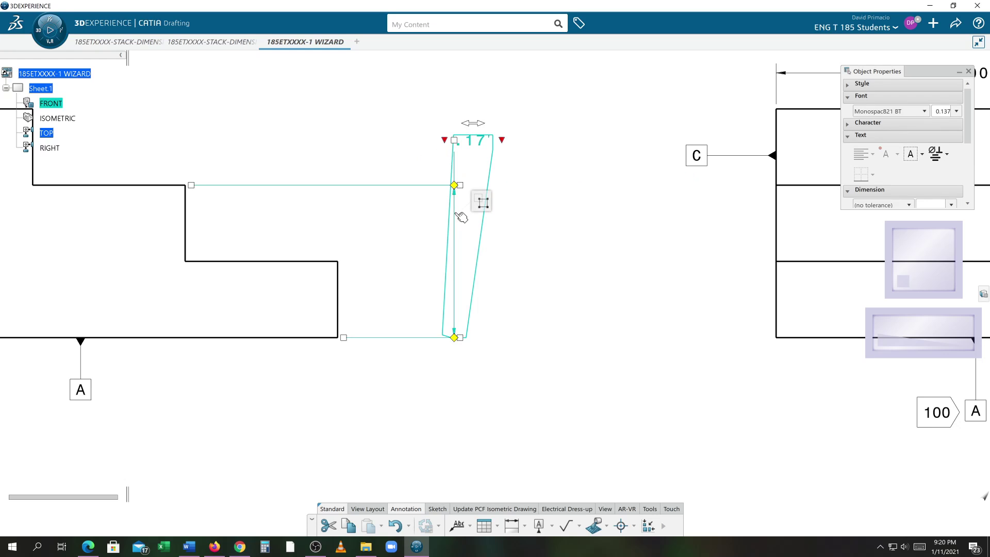
key("Delete")
mouse_move(426, 308)
middle_mouse_down()
mouse_move(509, 272)
mouse_move(500, 268)
mouse_move(552, 320)
mouse_move(552, 308)
mouse_move(537, 309)
middle_mouse_up()
left_click(498, 527)
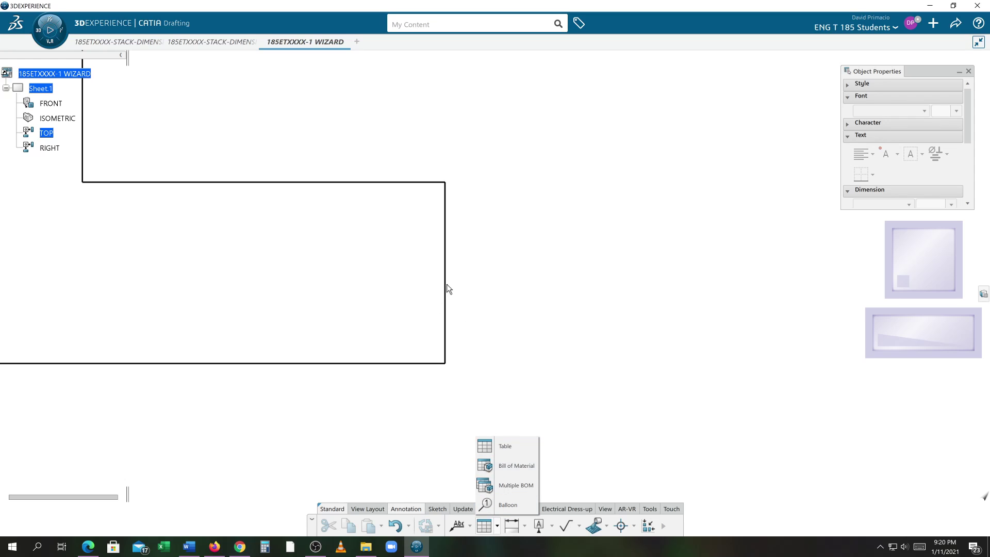
left_click(498, 444)
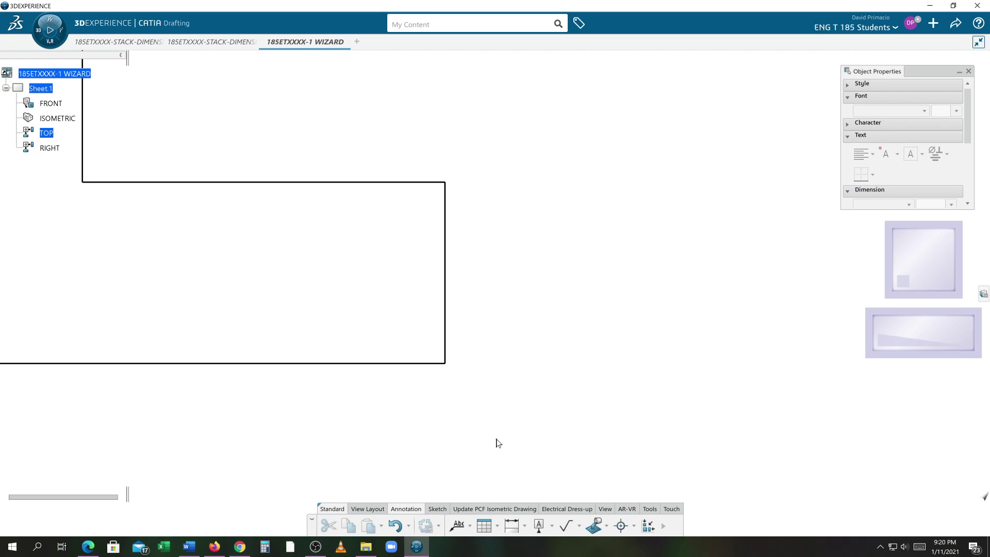
- Dimension the lowest step's right edge individually and move the value below the lower extension line
left_click(451, 276)
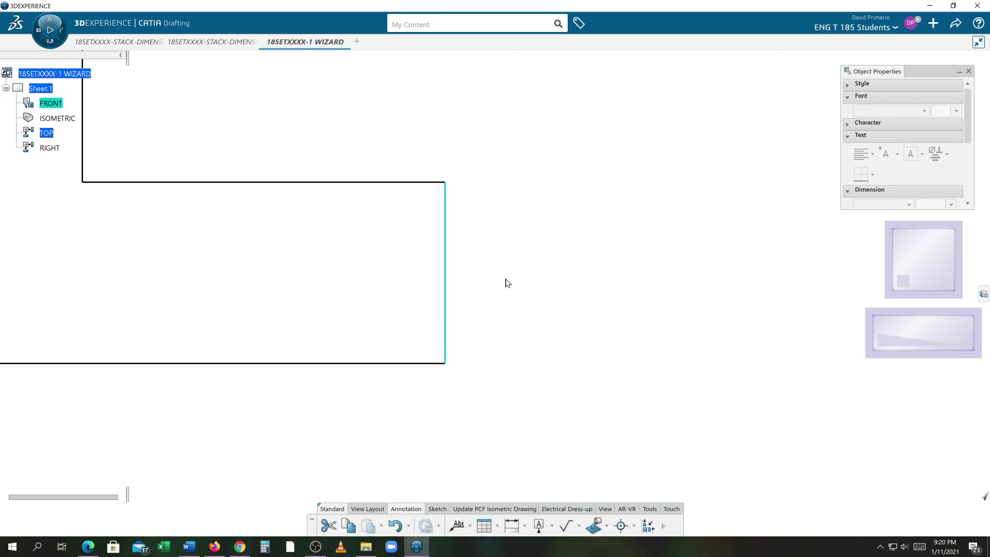
left_click(508, 520)
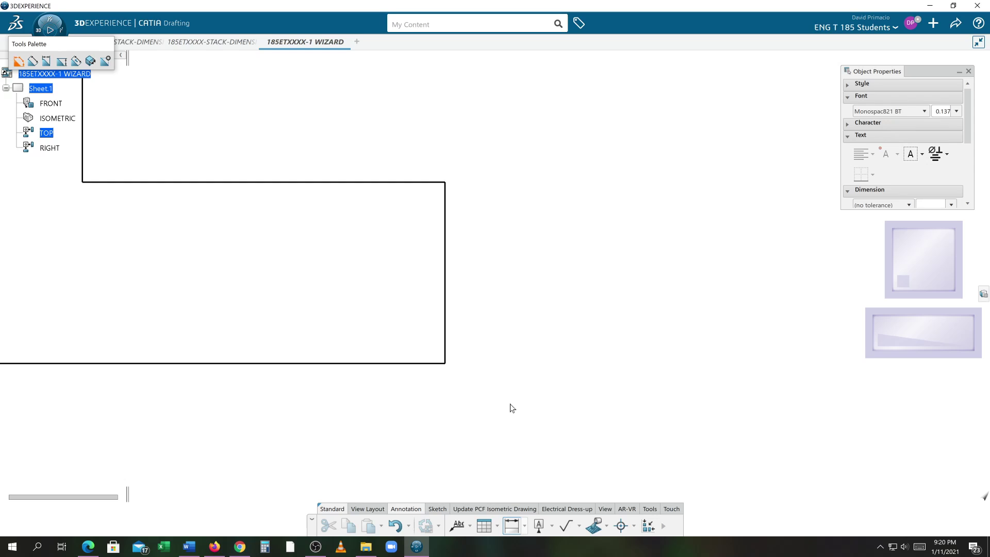
left_click(447, 296)
left_click(531, 284)
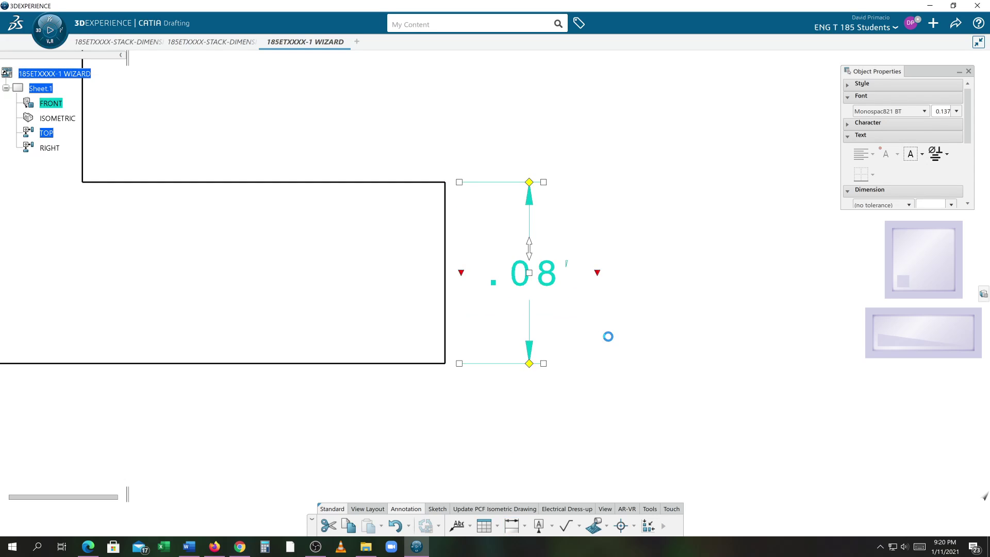
left_click(562, 281)
left_click_drag(530, 261, 548, 415)
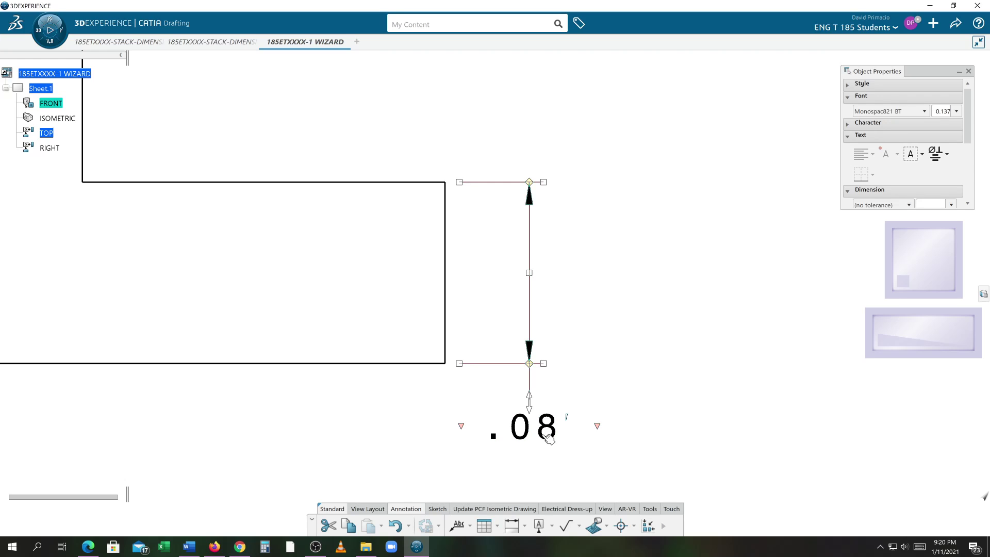
- Set the lowest step height dimension's line representation to Two Parts
right_click(540, 296)
left_click(570, 347)
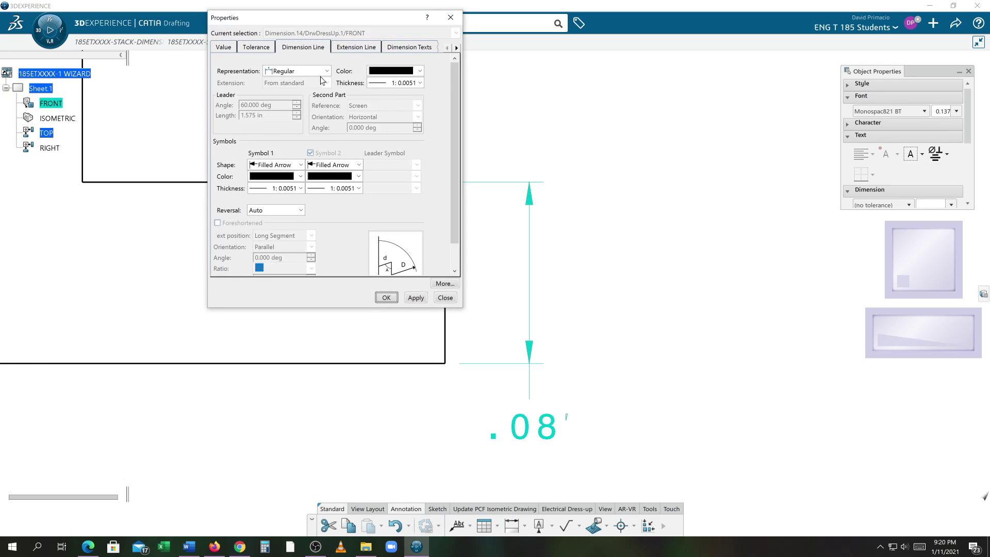
left_click(325, 71)
left_click(289, 90)
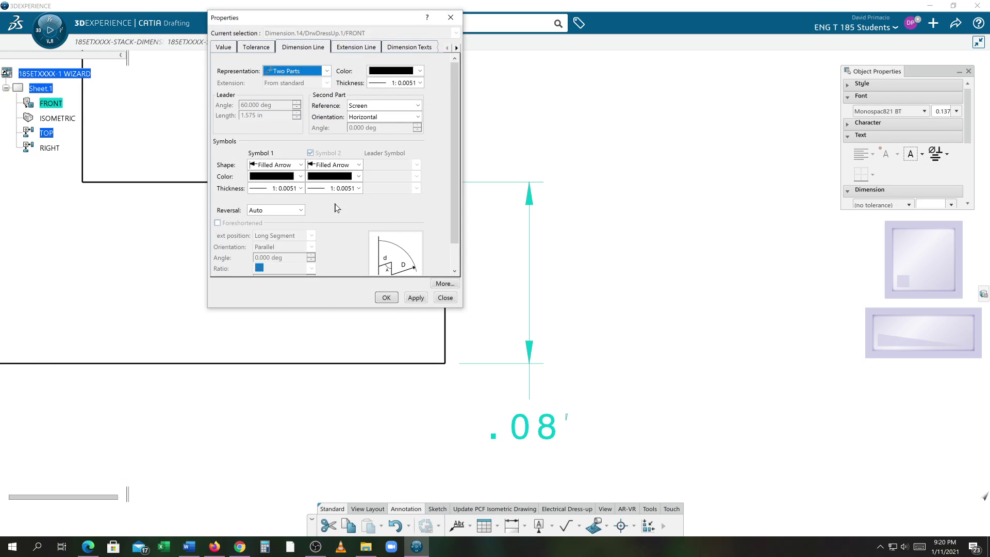
left_click(387, 297)
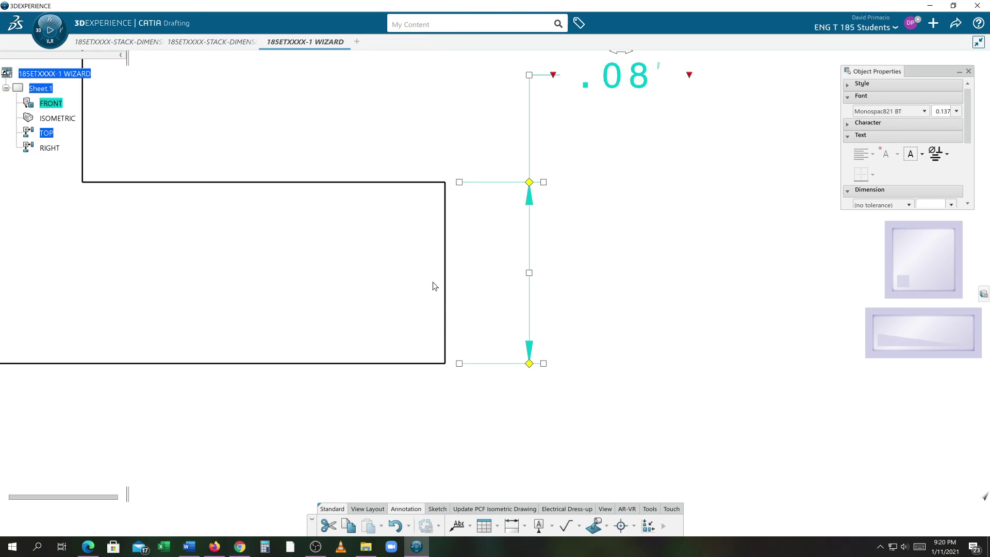
- Move the two-part dimension's value below the lower extension line and shift its dimension line slightly farther from the profile
left_click_drag(553, 73, 558, 421)
left_click(523, 417)
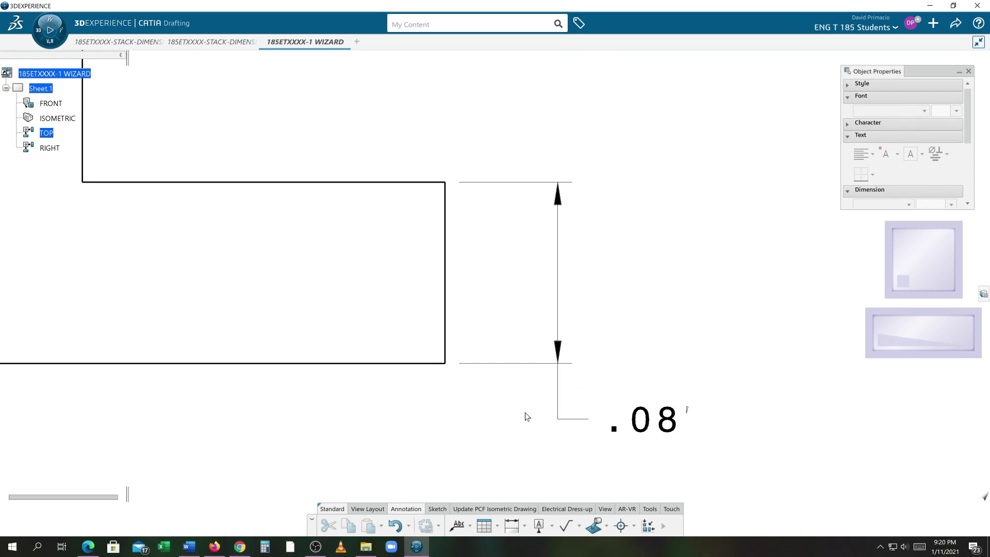
mouse_move(514, 392)
middle_mouse_down()
mouse_move(484, 385)
mouse_move(485, 399)
middle_mouse_up()
mouse_move(341, 407)
middle_mouse_down()
mouse_move(498, 383)
mouse_move(465, 413)
middle_mouse_up()
mouse_move(466, 365)
middle_mouse_down()
mouse_move(455, 398)
mouse_move(458, 381)
middle_mouse_up()
mouse_move(541, 347)
middle_mouse_down()
mouse_move(491, 380)
mouse_move(494, 371)
middle_mouse_up()
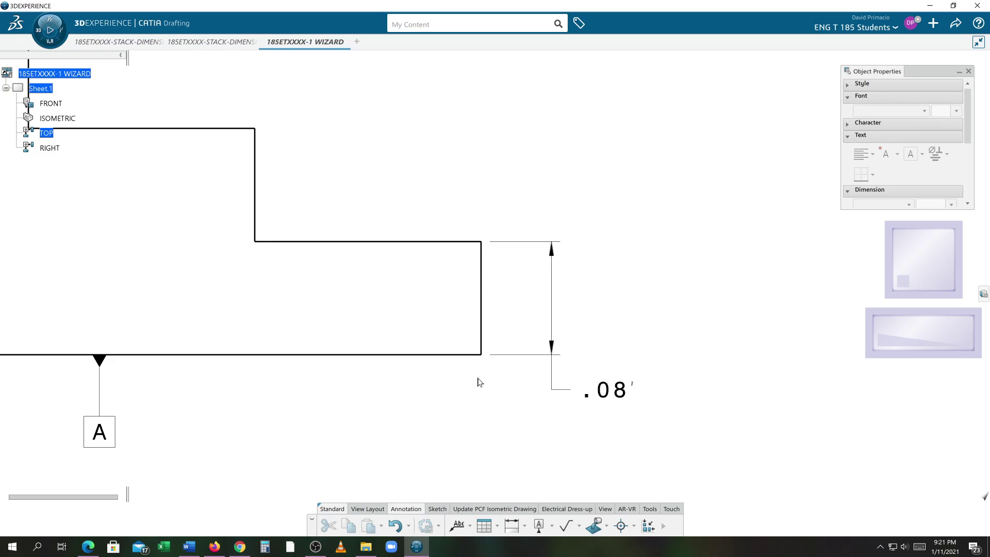
- Undo the move of the two-part value and the change to the Two Parts representation
key("ctrl+z")
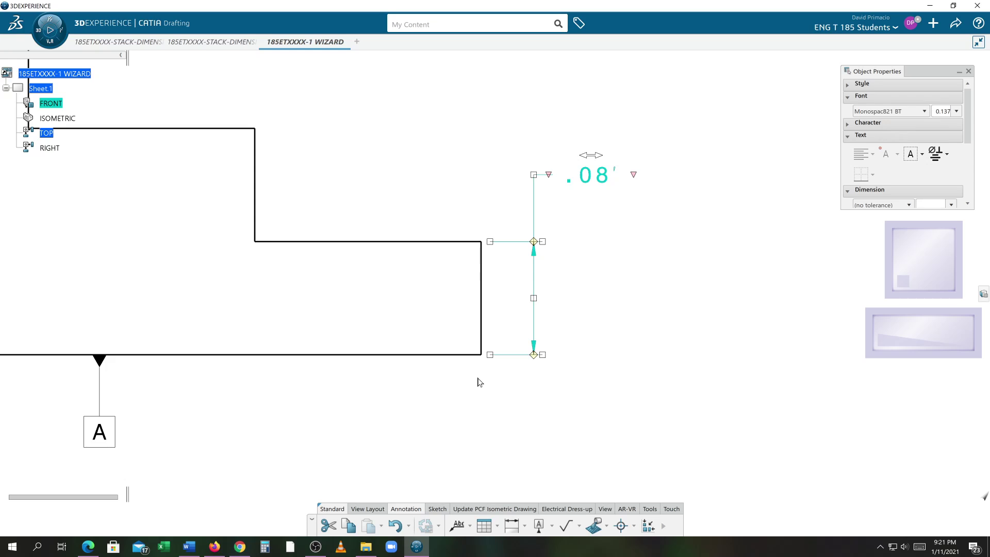
key("ctrl+y")
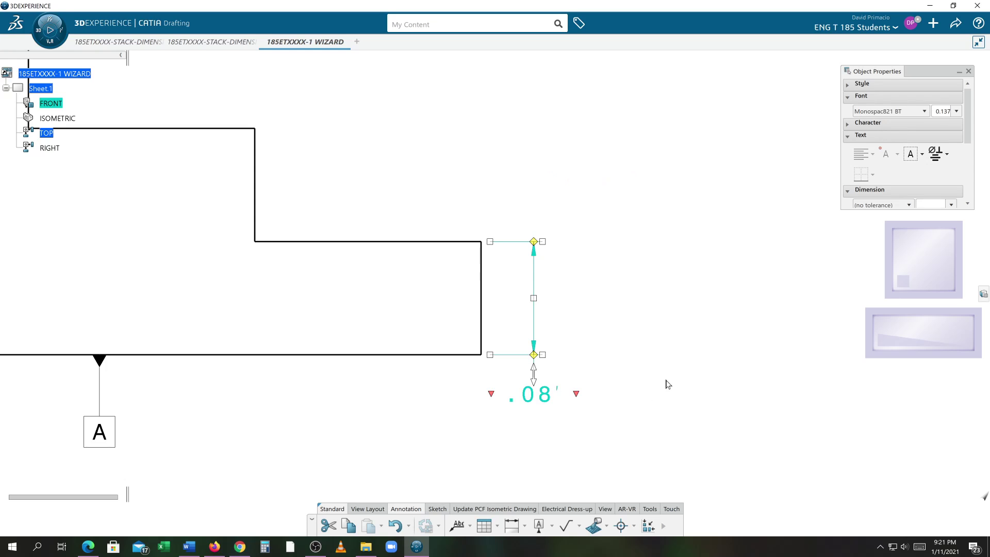
left_click(664, 383)
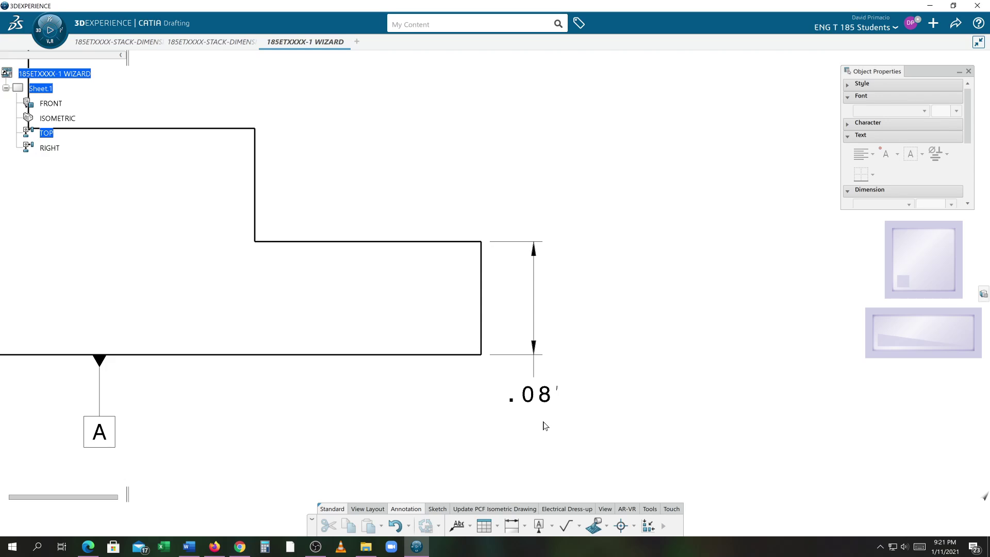
- Delete the individual height dimension beside the lowest step
mouse_move(520, 430)
middle_mouse_down()
mouse_move(553, 425)
mouse_move(554, 415)
middle_mouse_up()
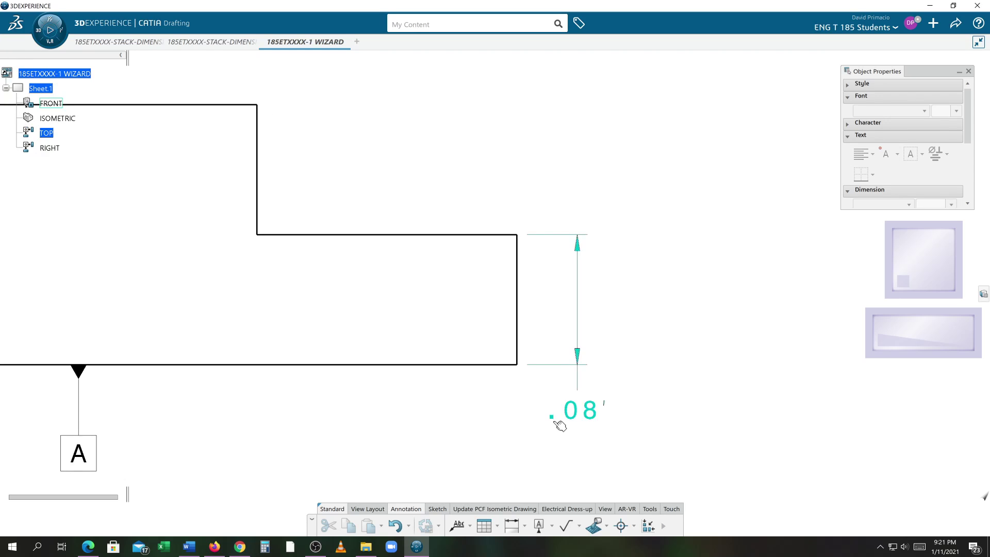
left_click(556, 367)
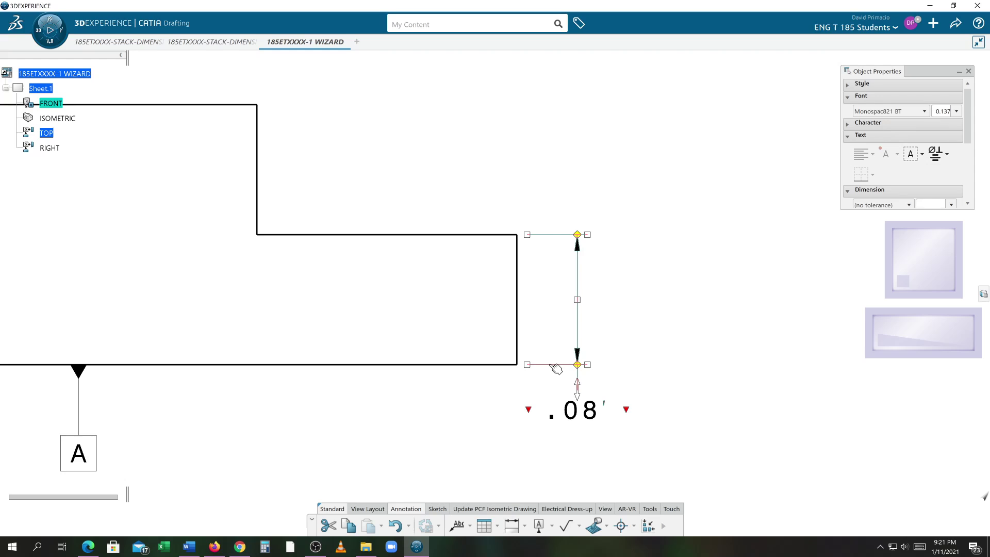
key("Delete")
- Create chained height dimensions from the bottom edge through all three step surfaces, placed beyond the profile's lowest step
middle_click_drag(491, 413, 482, 436)
left_click(525, 528)
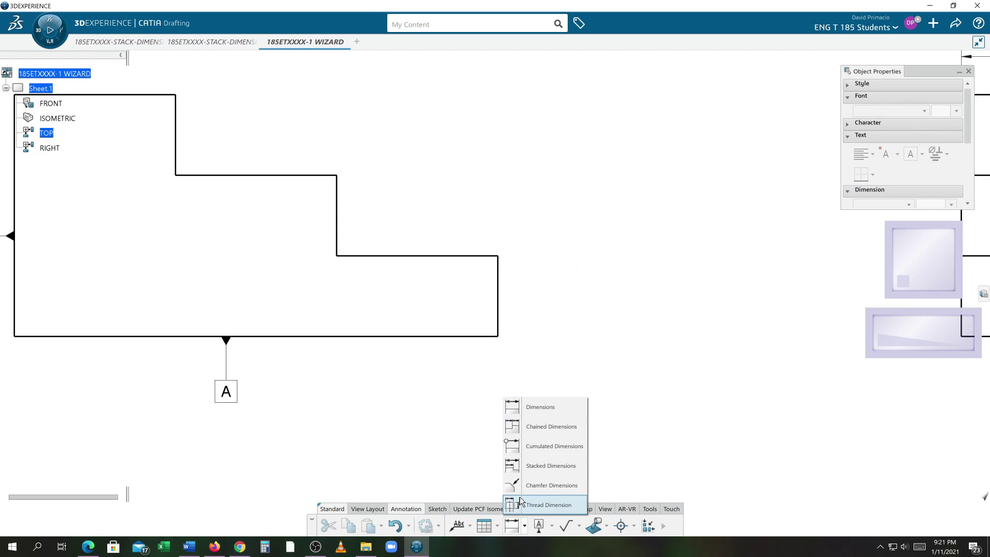
left_click(529, 429)
mouse_move(453, 397)
middle_mouse_down()
mouse_move(446, 411)
mouse_move(506, 462)
middle_mouse_up()
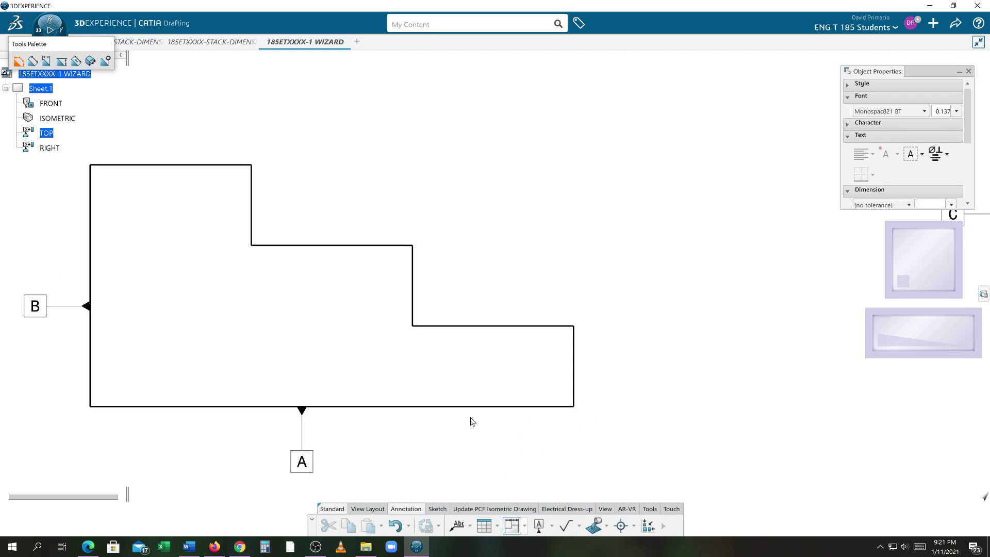
left_click(462, 406)
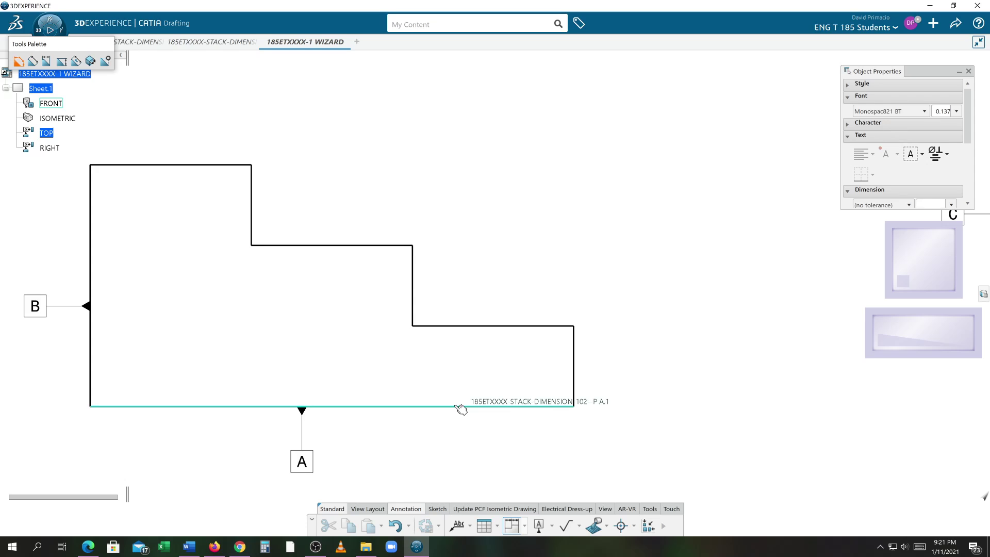
left_click(209, 165)
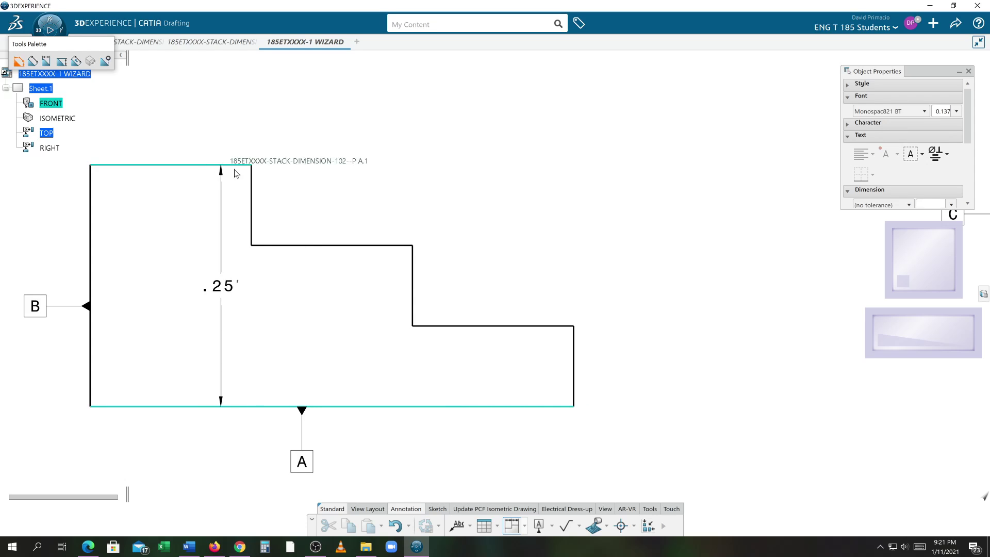
left_click(356, 245)
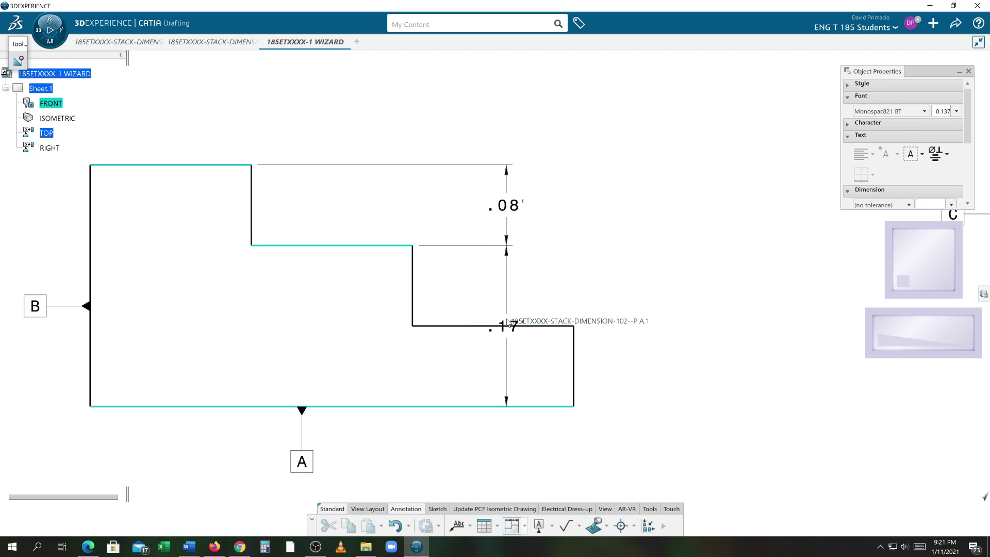
left_click(463, 328)
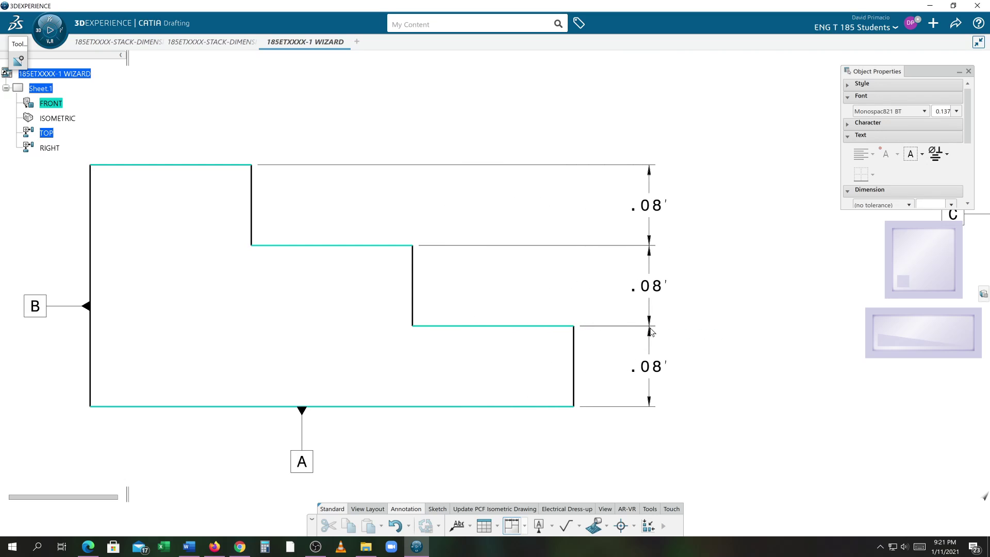
left_click(660, 334)
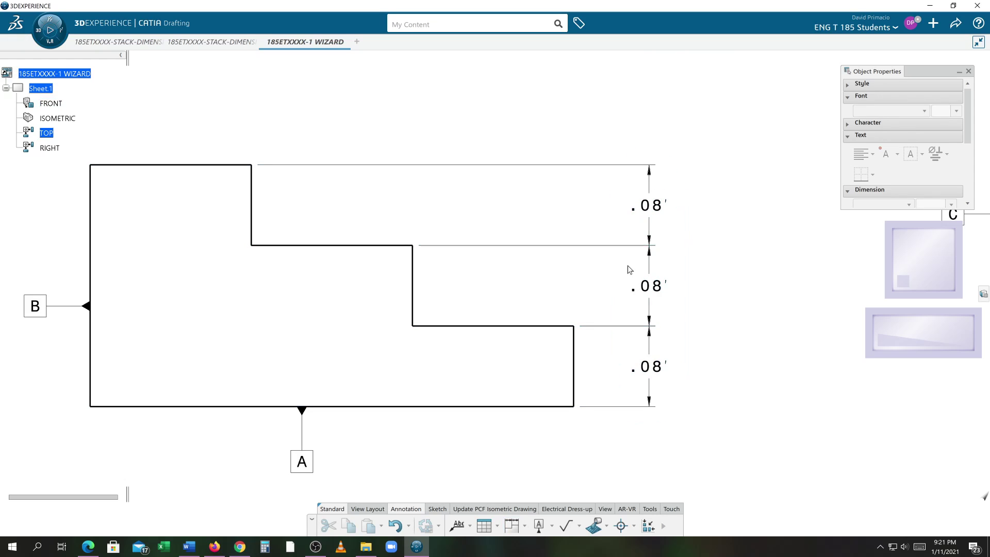
- Examine the dimension line symbol shapes for the uppermost chained height dimension, keeping Filled Arrow for Symbol 1
left_click(651, 184)
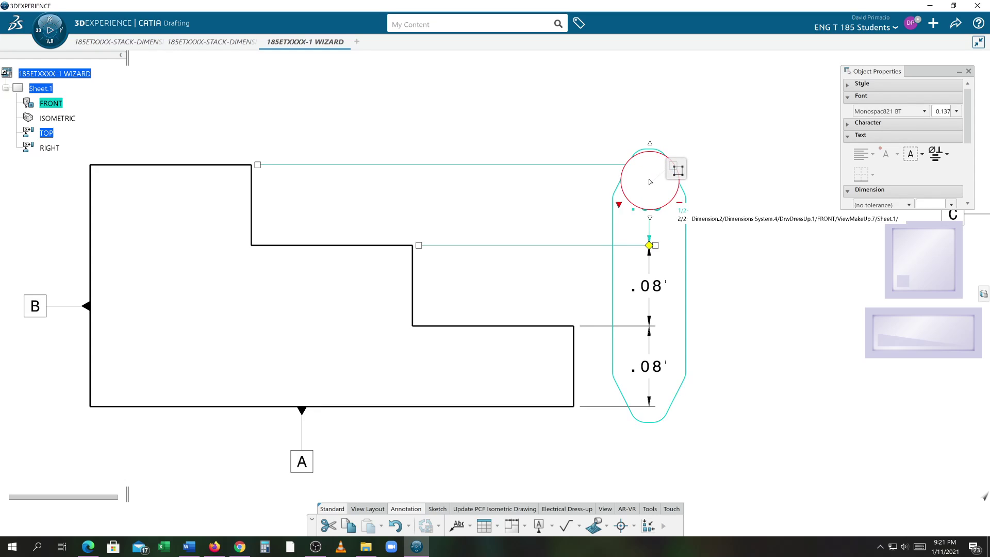
left_click(650, 182)
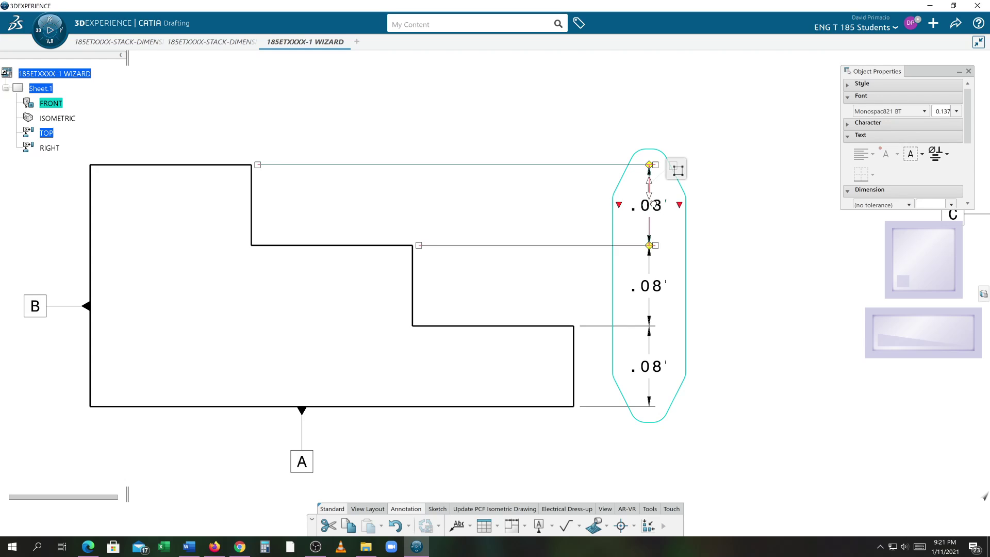
right_click(653, 203)
left_click(692, 292)
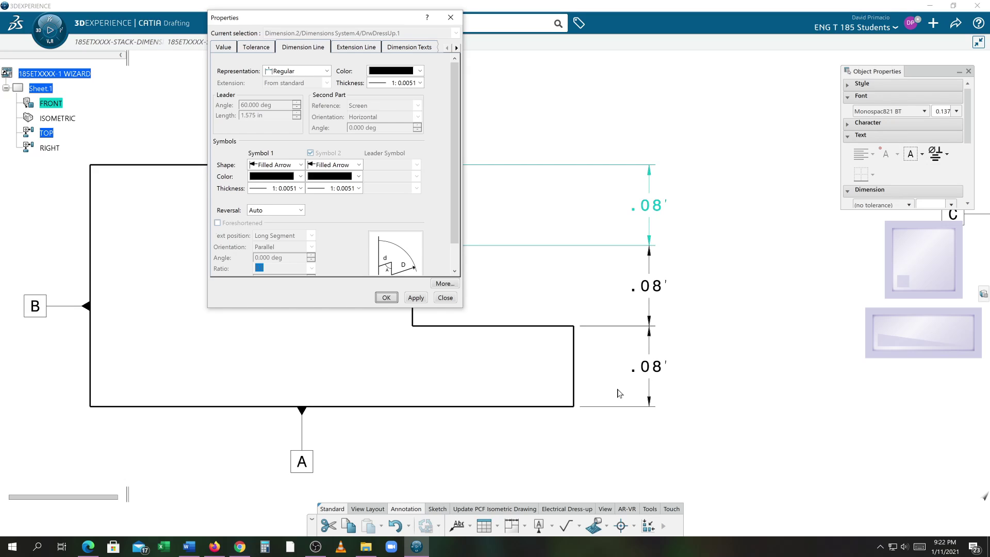
left_click(300, 165)
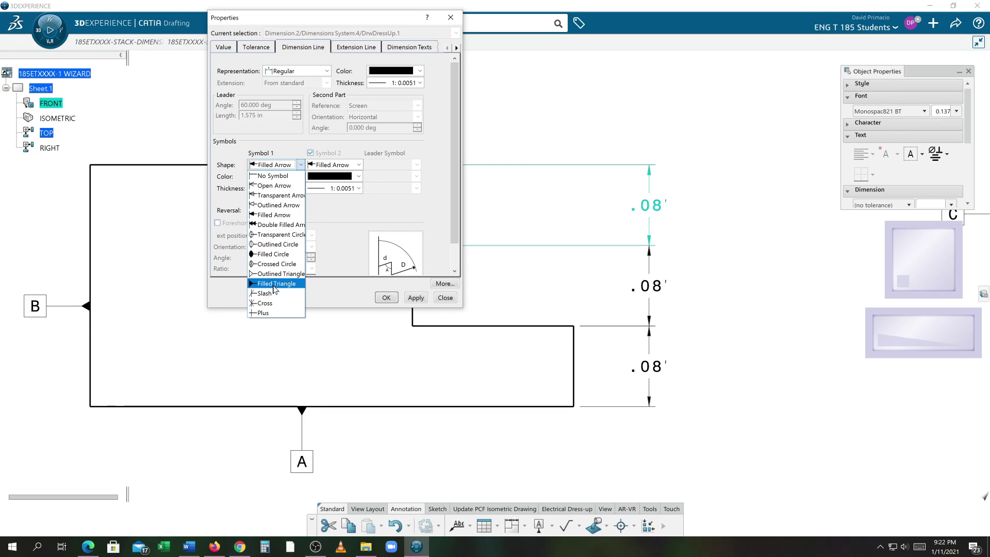
left_click(281, 215)
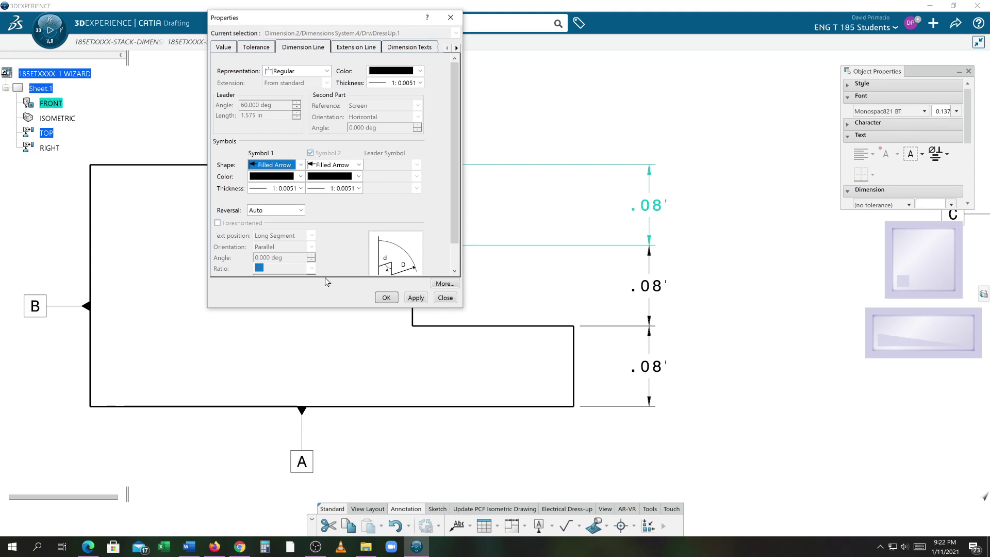
left_click(386, 298)
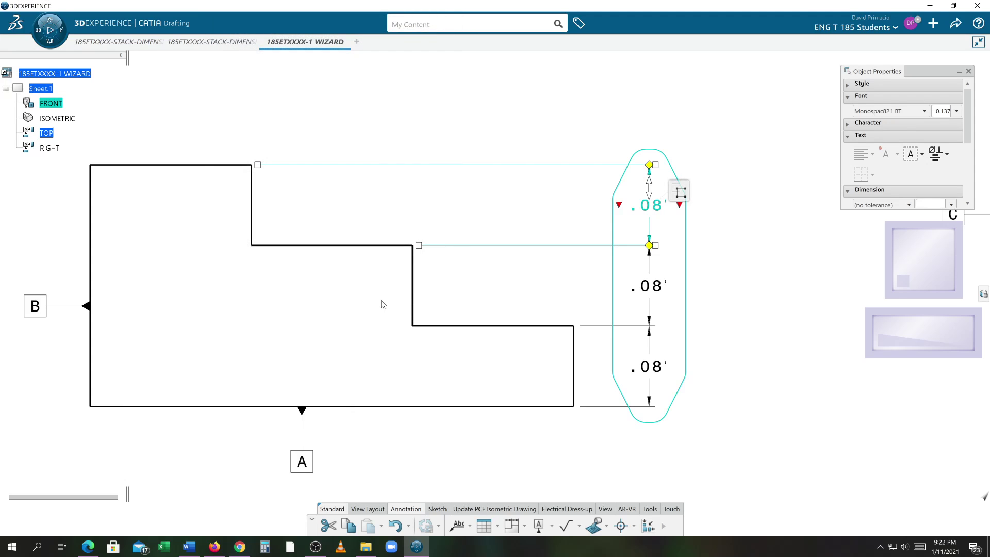
left_click(382, 303)
- Try to chain width dimensions from the edge at datum B through every step's vertical edge, placing the chain inside the profile
mouse_move(329, 375)
middle_mouse_down()
mouse_move(453, 351)
mouse_move(415, 390)
middle_mouse_up()
left_click(512, 526)
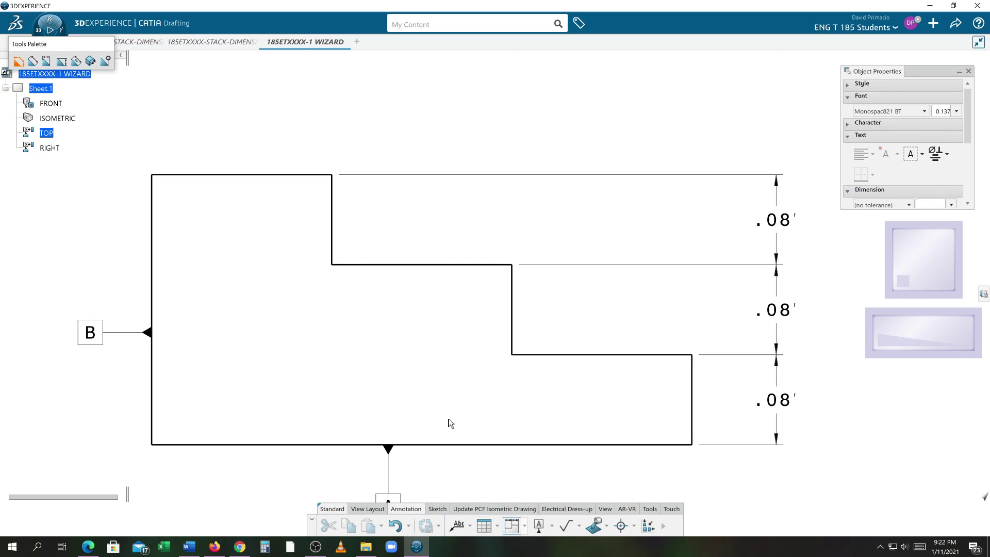
left_click(153, 224)
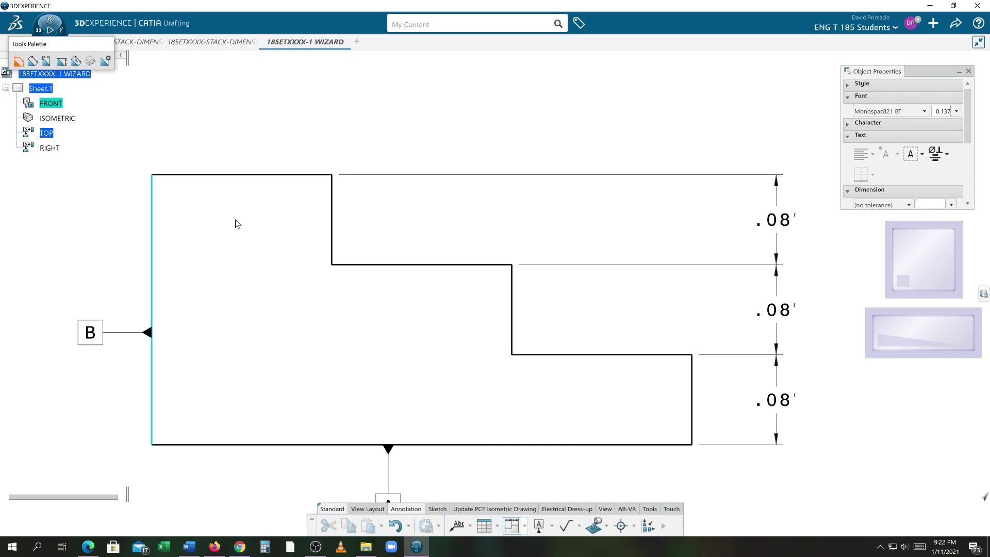
left_click(336, 218)
left_click(515, 316)
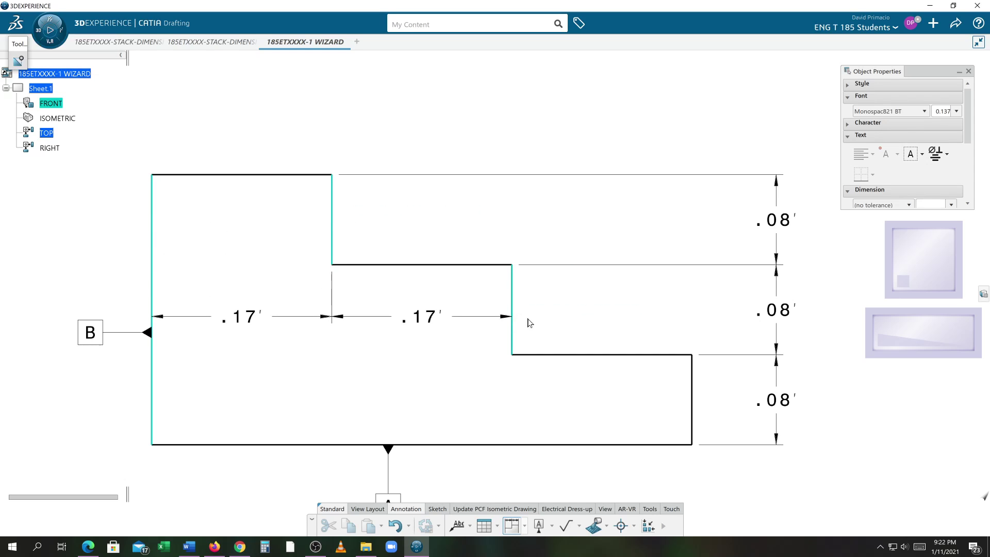
left_click(693, 382)
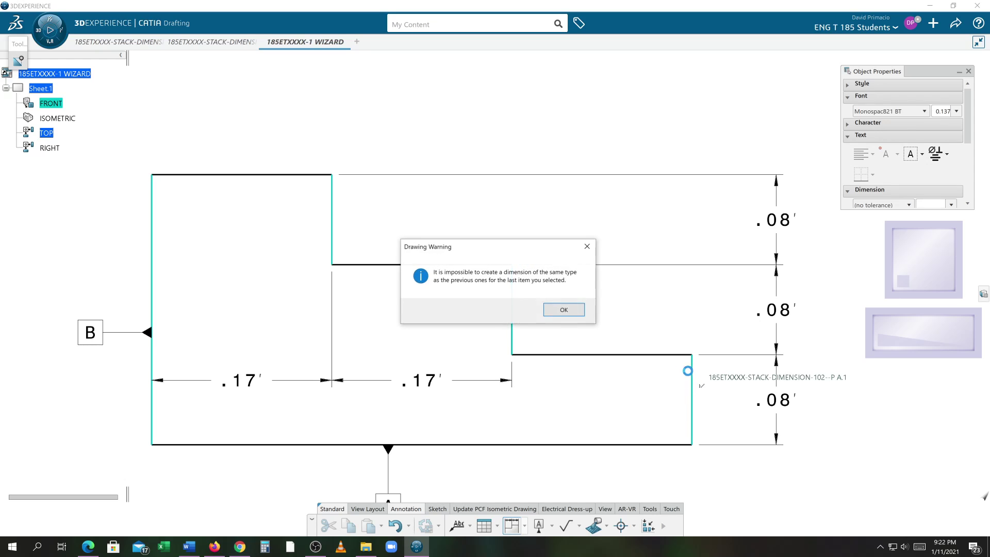
left_click(559, 310)
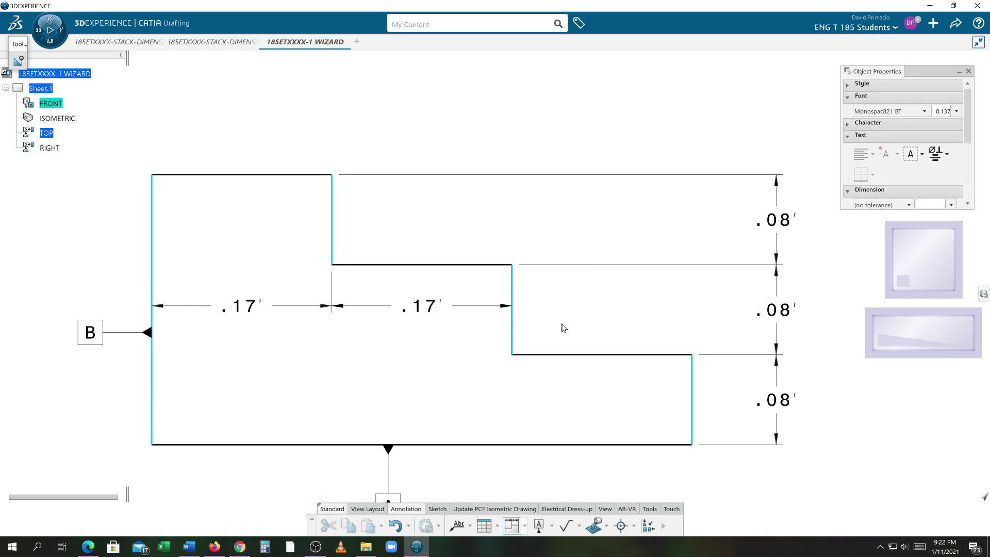
left_click(691, 382)
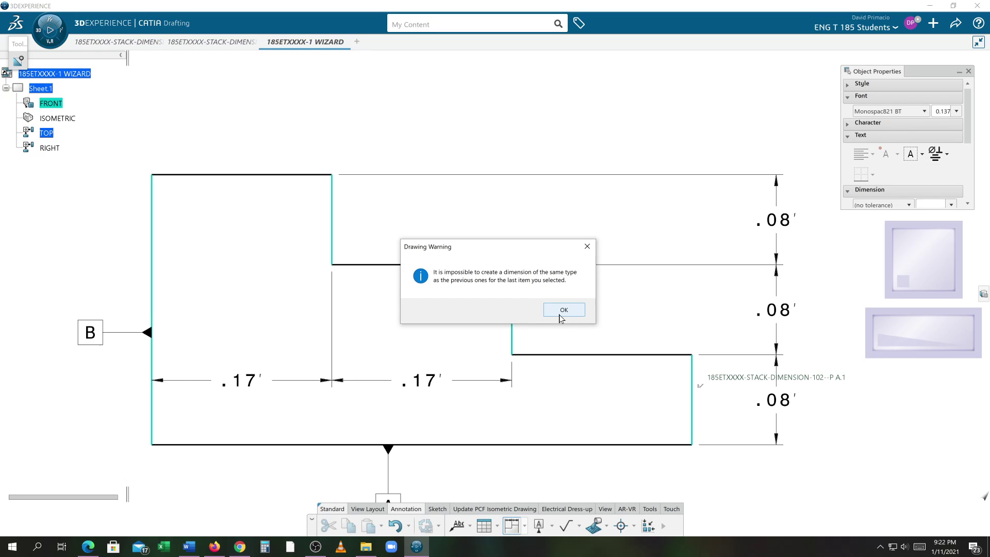
left_click(561, 316)
left_click(497, 387)
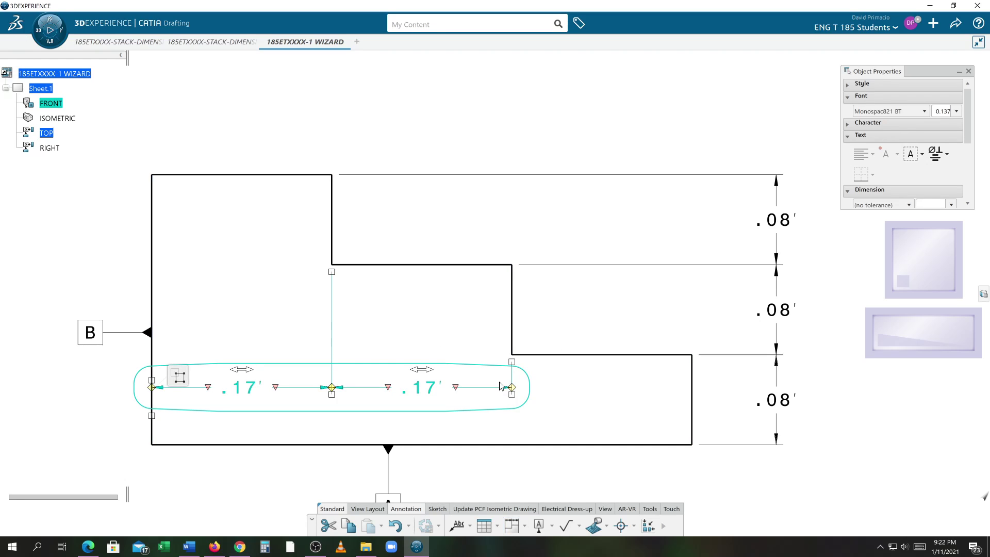
- Remove the chained width dimensions from inside the stepped profile
key("Delete")
key("ctrl+z")
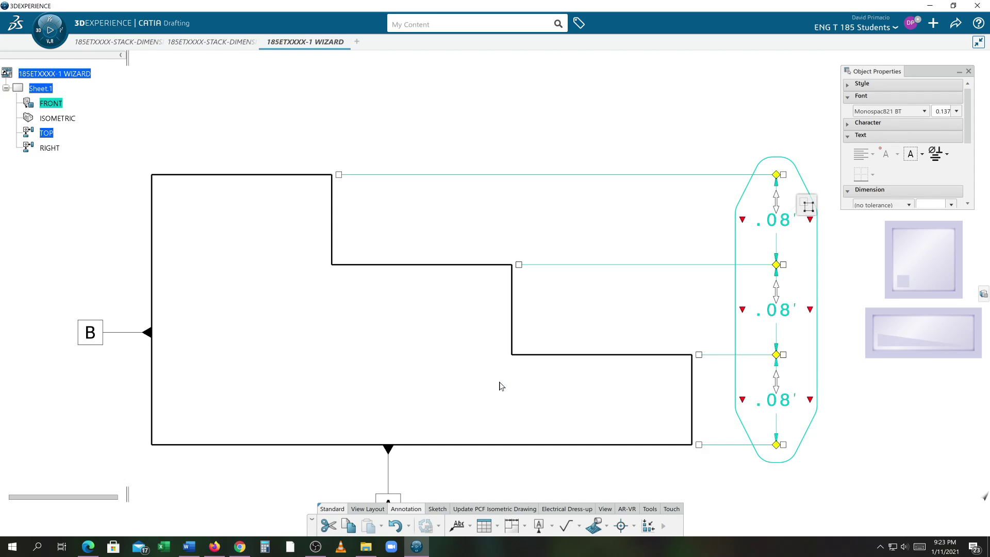
- Create chained width dimensions from the edge at datum B through every step's vertical edge, placing the chain above the profile
left_click(628, 258)
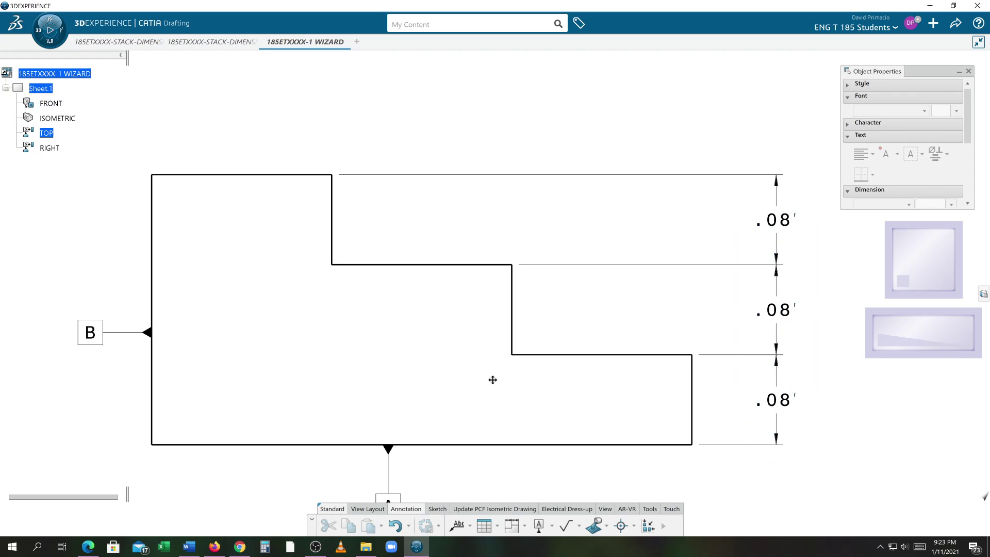
middle_click_drag(492, 380, 512, 337)
left_click(510, 531)
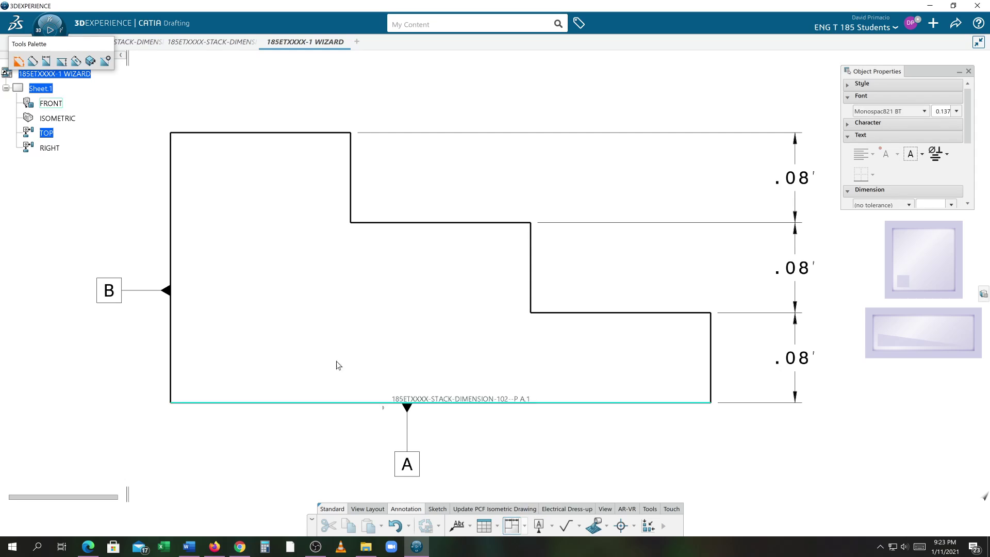
left_click(172, 187)
left_click(351, 173)
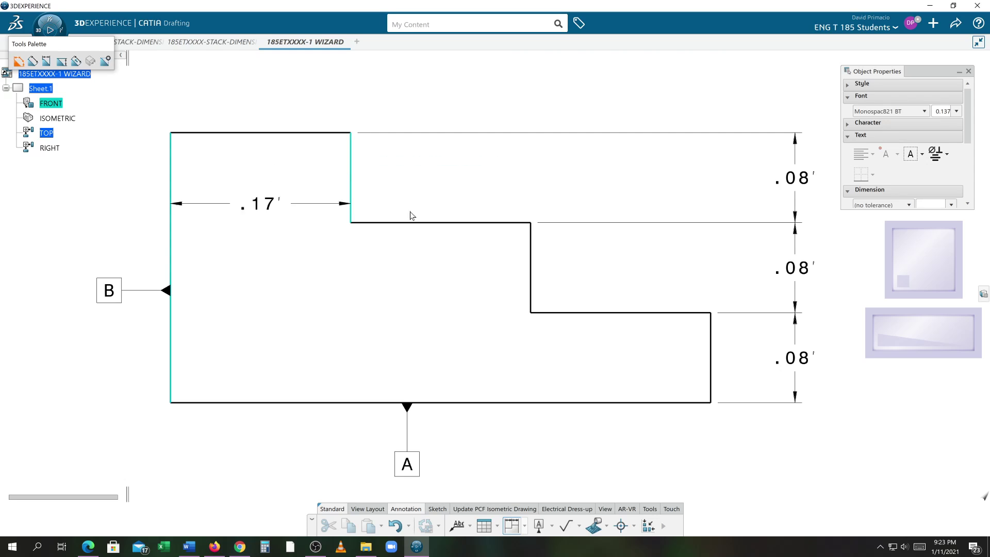
left_click(532, 270)
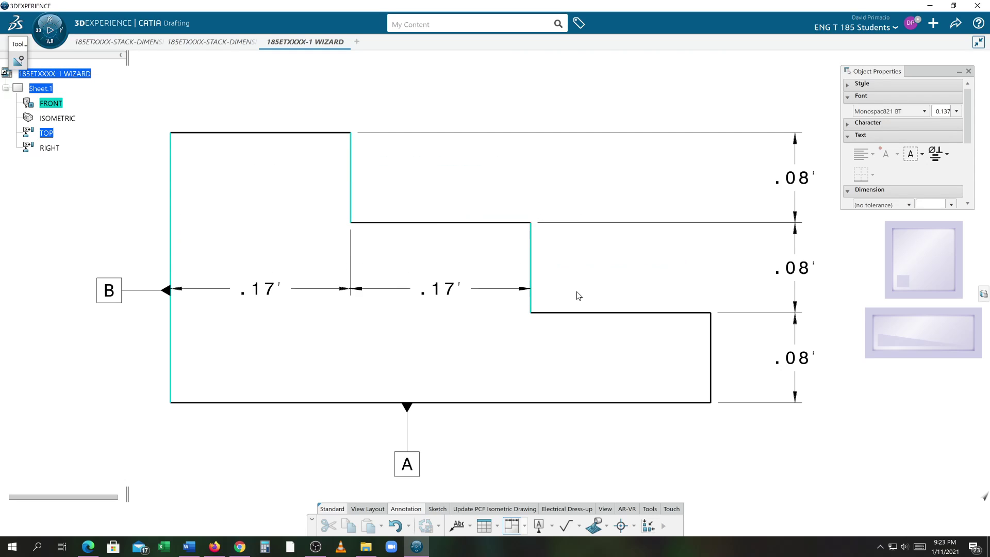
left_click(711, 354)
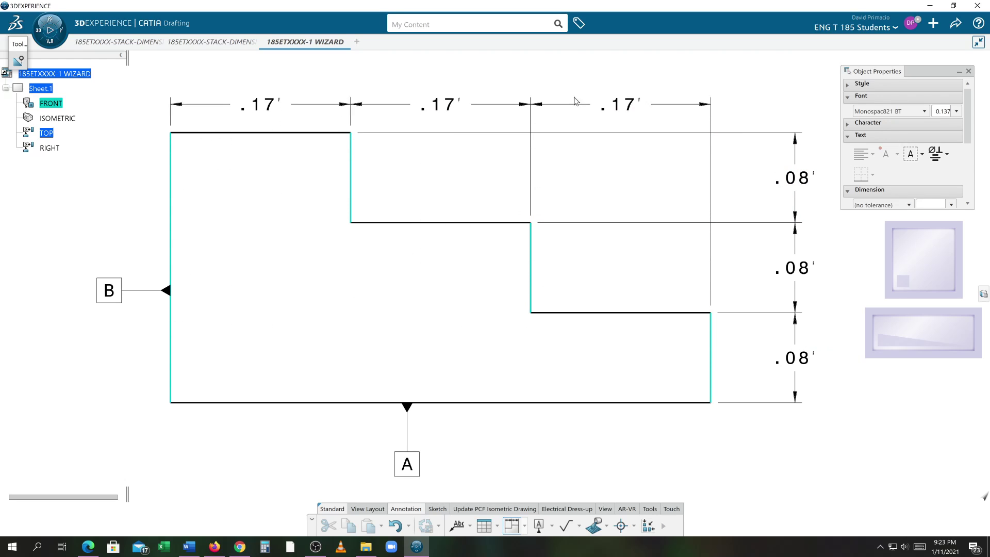
left_click(564, 65)
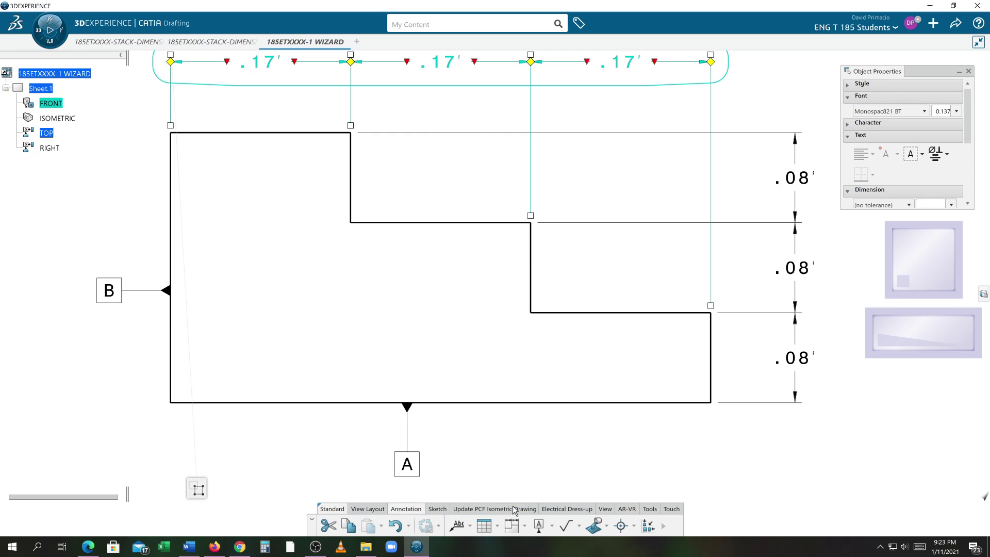
- Display the sheet grid and use it to move the chained width dimensions closer to the profile's top edge
left_click(602, 509)
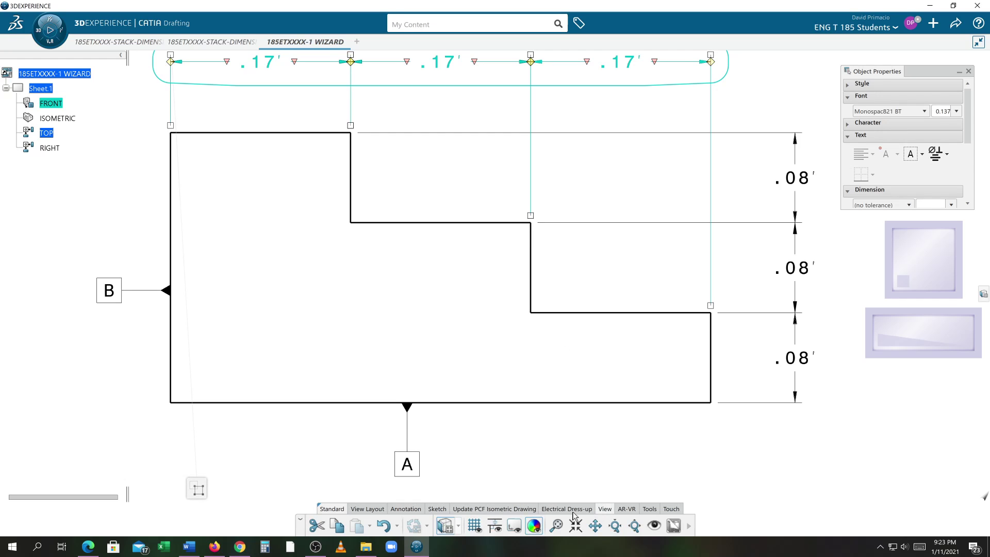
left_click(475, 526)
mouse_move(366, 232)
middle_mouse_down()
mouse_move(362, 250)
mouse_move(387, 323)
mouse_move(373, 302)
middle_mouse_up()
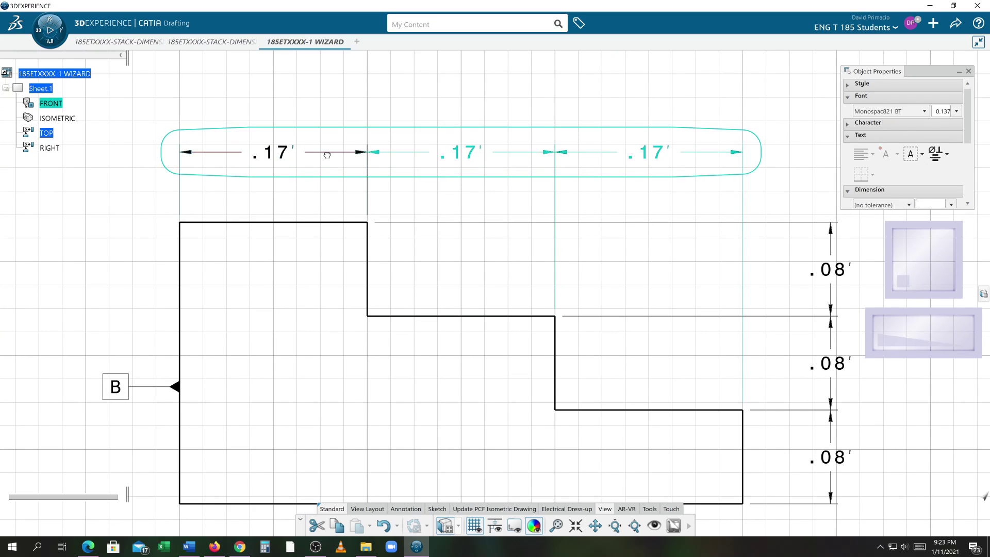
left_click_drag(323, 154, 331, 175)
left_click(87, 198)
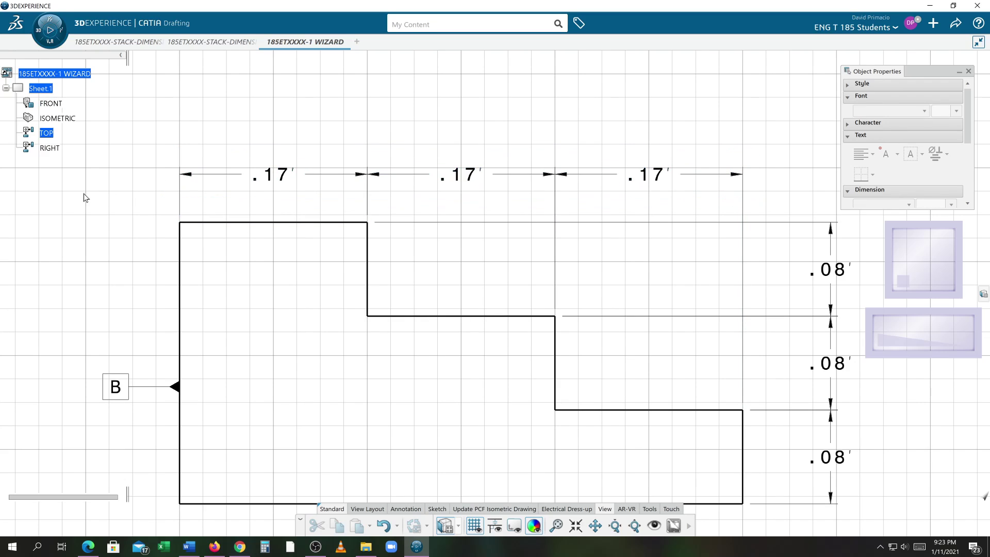
mouse_move(334, 179)
left_mouse_down()
mouse_move(332, 221)
mouse_move(329, 181)
mouse_move(325, 193)
mouse_move(332, 224)
mouse_move(331, 190)
left_mouse_up()
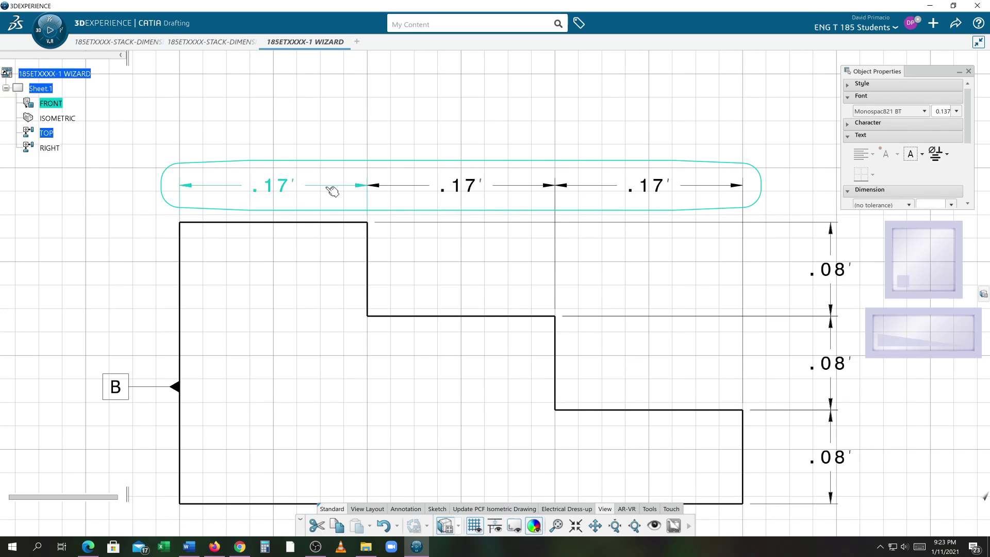
left_click(311, 216)
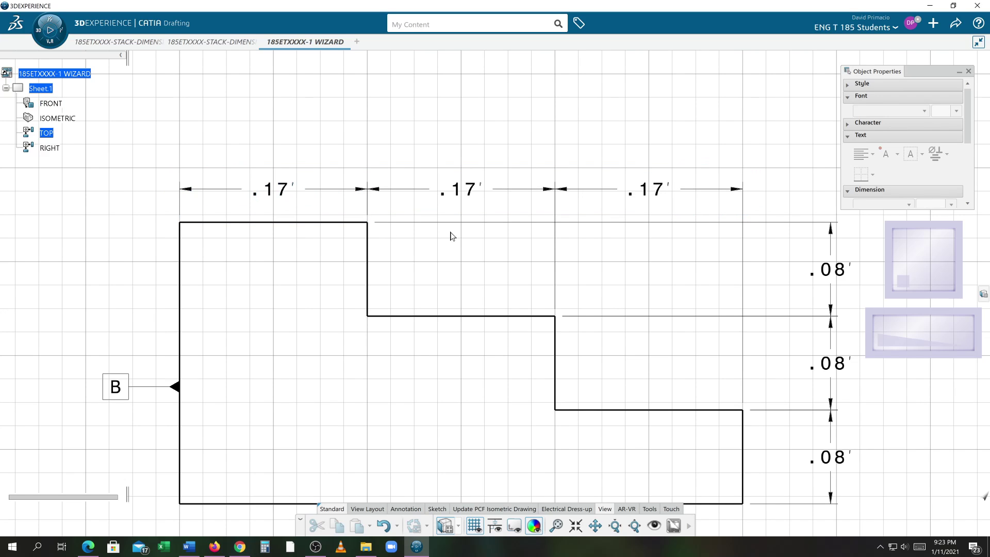
- Move the chained height dimensions closer to the profile's outermost vertical edge, then hide the sheet grid
middle_click_drag(451, 232, 345, 218)
scroll(447, 247, "down", 1)
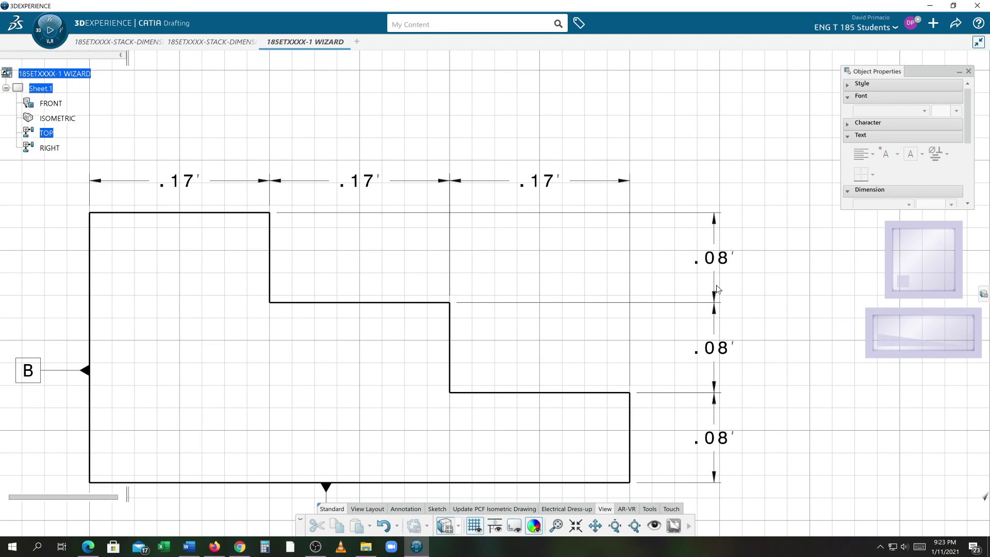
left_click_drag(717, 289, 664, 280)
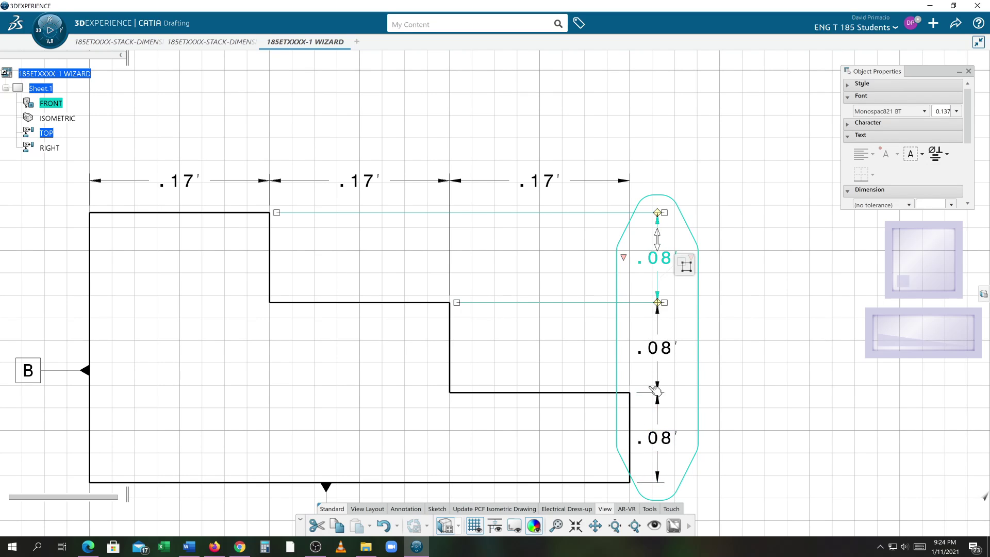
left_click_drag(670, 278, 680, 279)
left_click(748, 307)
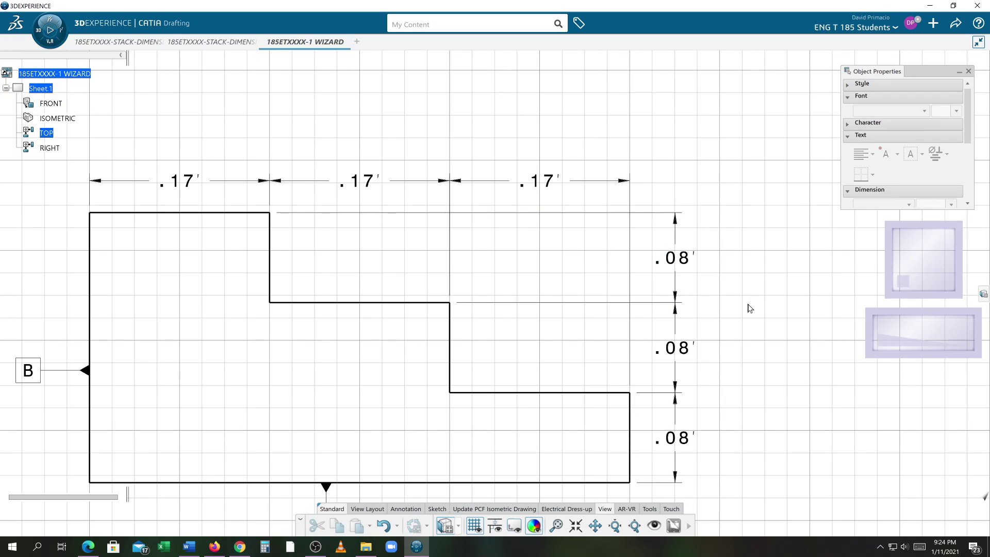
mouse_move(740, 299)
middle_mouse_down()
mouse_move(734, 243)
mouse_move(739, 263)
middle_mouse_up()
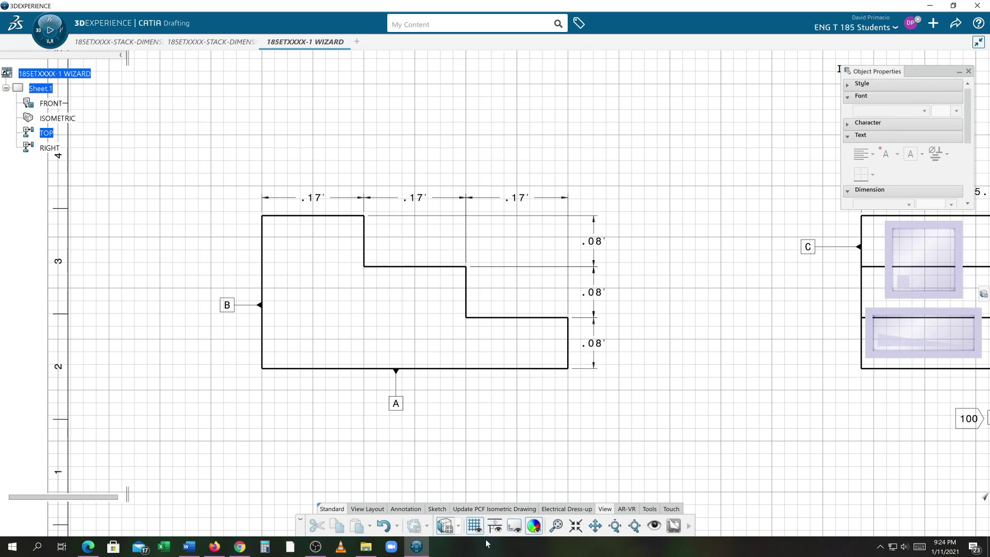
left_click(474, 525)
- Set the main value description of all chained width and height dimensions in the front view to NUM.DINC
scroll(663, 413, "up", 2)
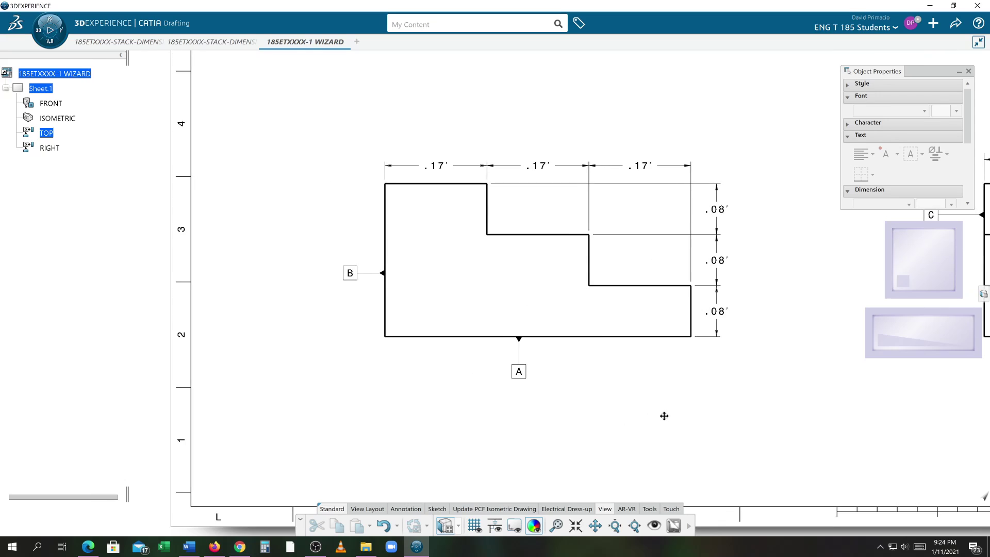
scroll(666, 415, "up", 3)
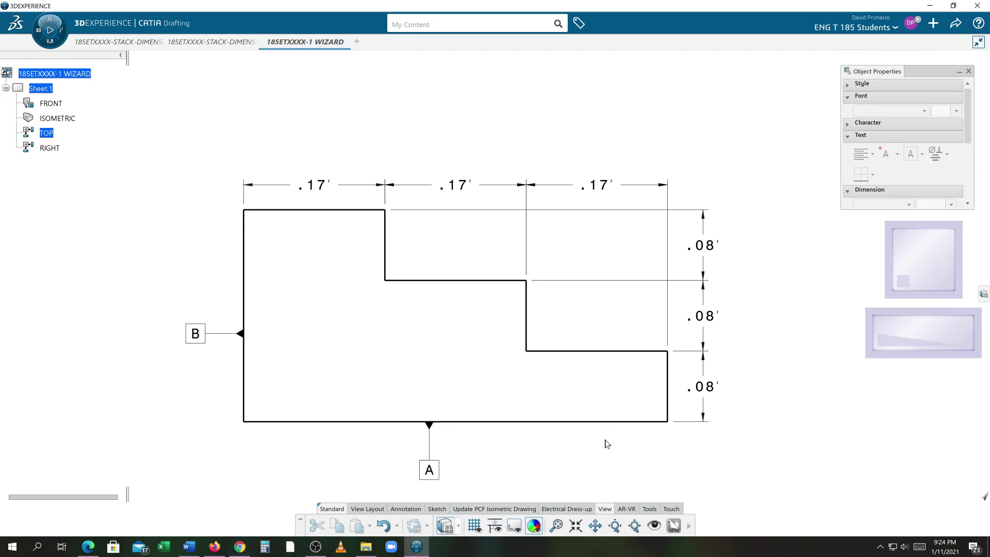
mouse_move(572, 452)
middle_mouse_down()
mouse_move(557, 451)
mouse_move(558, 460)
middle_mouse_up()
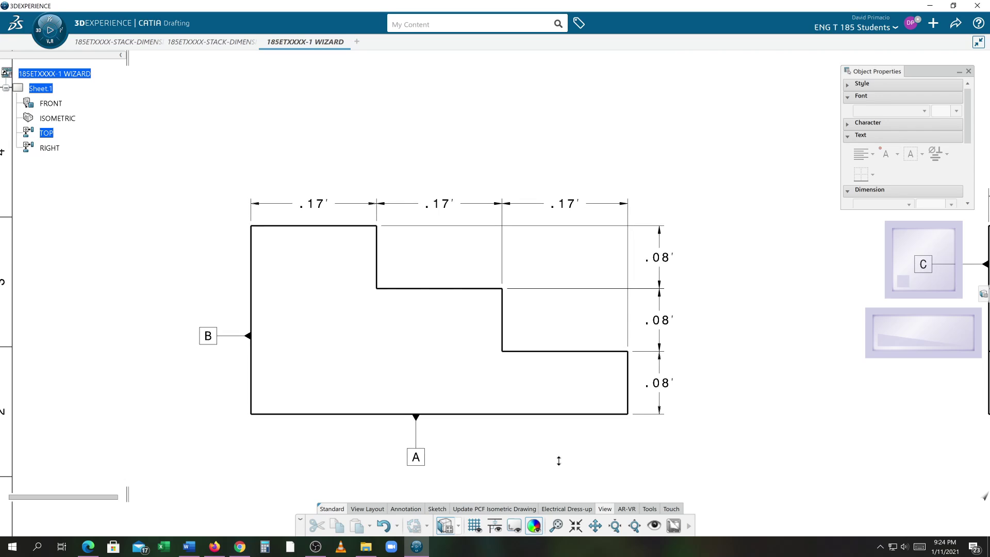
mouse_move(150, 163)
left_mouse_down()
mouse_move(298, 216)
mouse_move(698, 453)
mouse_move(709, 510)
left_mouse_up()
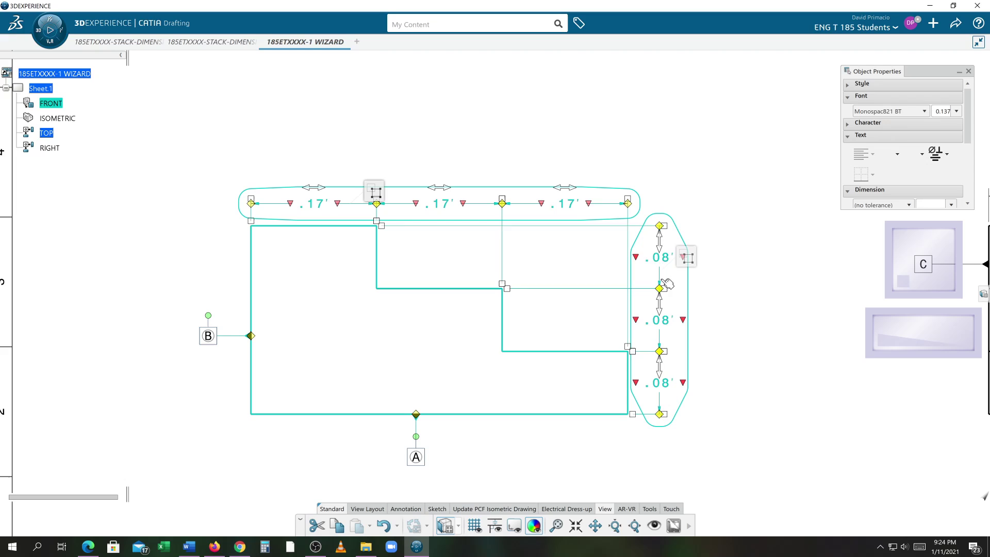
right_click(676, 261)
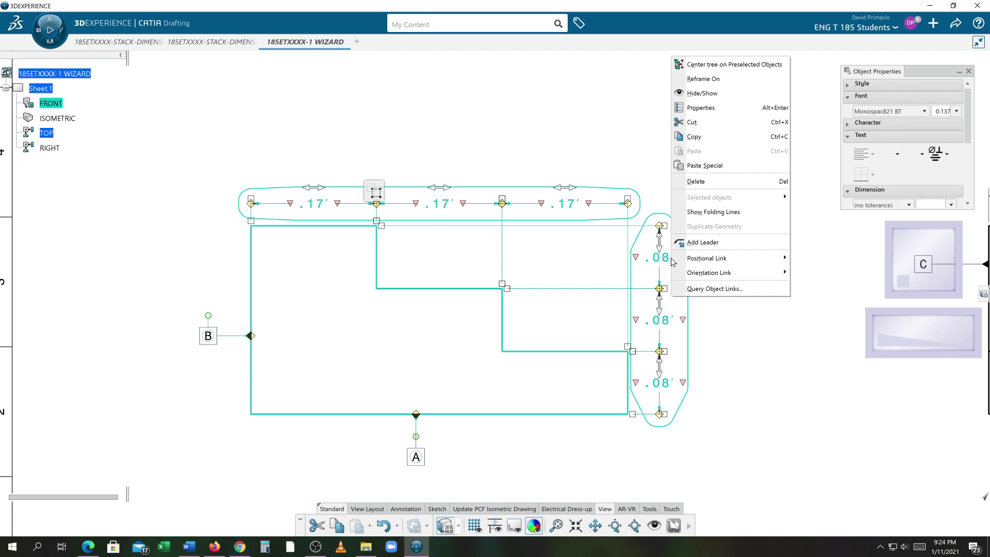
left_click(711, 110)
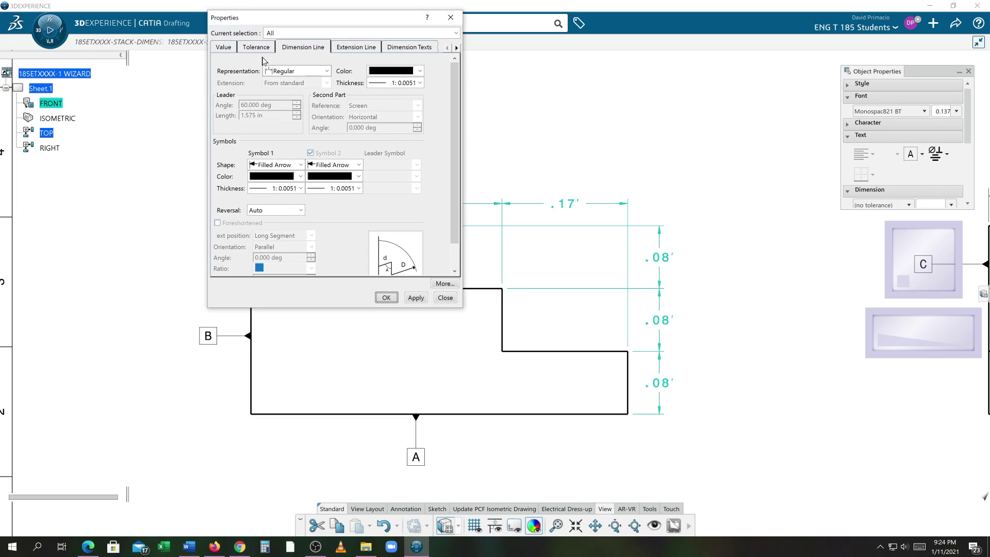
left_click(228, 50)
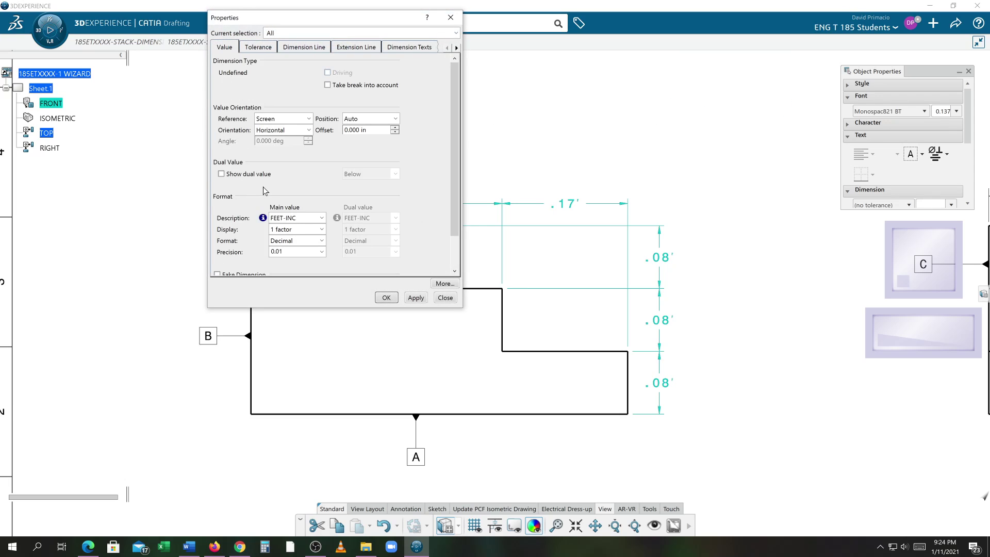
left_click(292, 221)
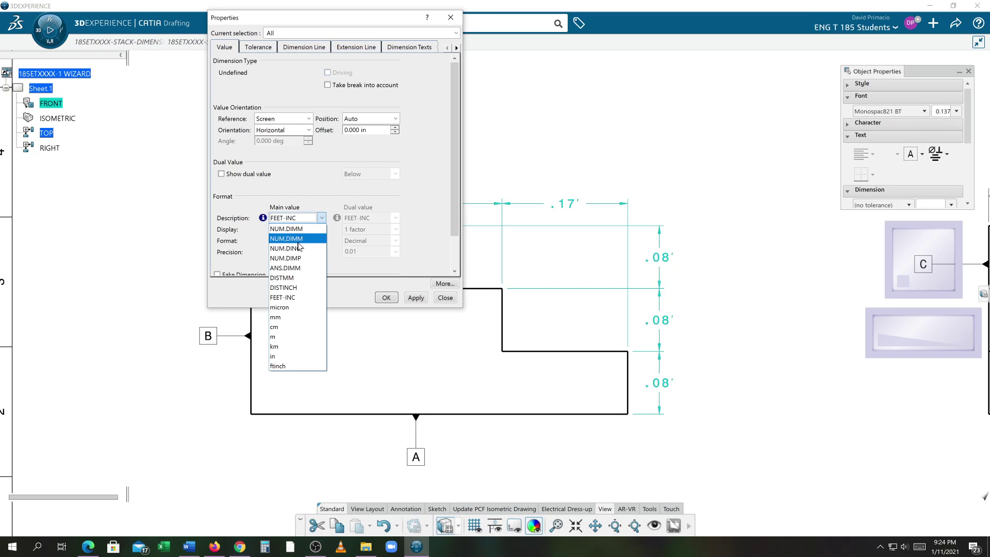
left_click(298, 237)
left_click(301, 240)
left_click(300, 219)
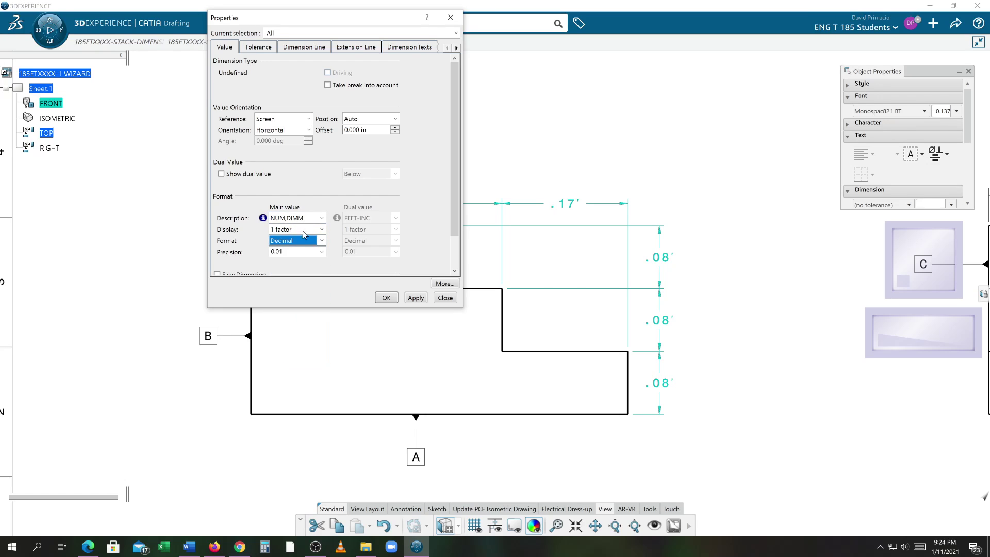
left_click(309, 217)
left_click(298, 254)
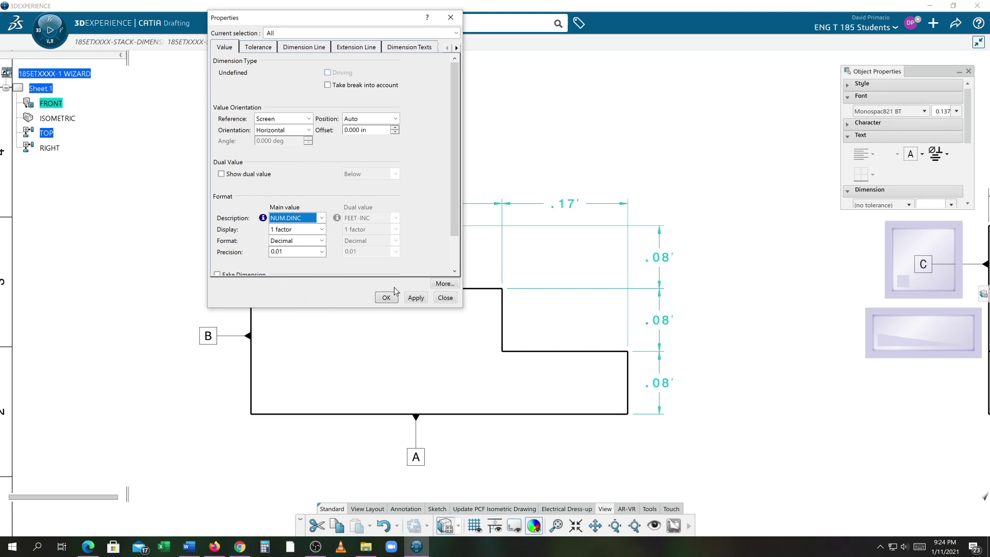
left_click(387, 298)
left_click(758, 296)
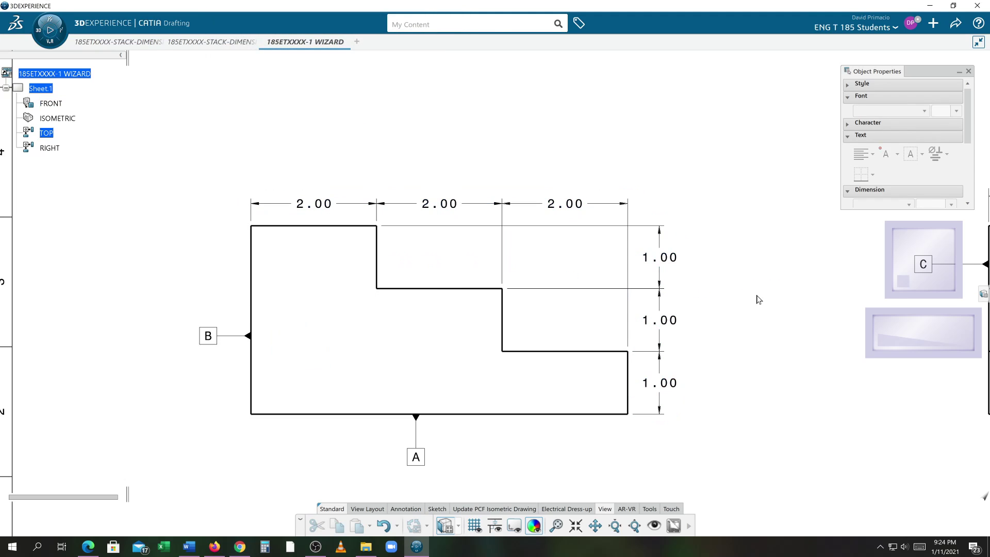
mouse_move(758, 296)
middle_mouse_down()
mouse_move(745, 301)
mouse_move(753, 258)
middle_mouse_up()
mouse_move(782, 315)
middle_mouse_down()
mouse_move(790, 252)
mouse_move(793, 297)
mouse_move(768, 292)
mouse_move(765, 273)
middle_mouse_up()
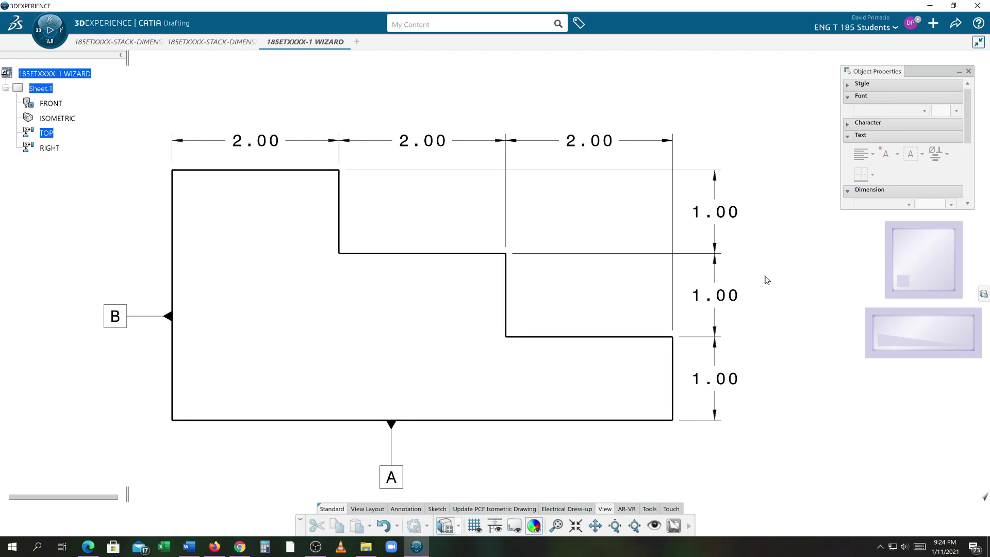